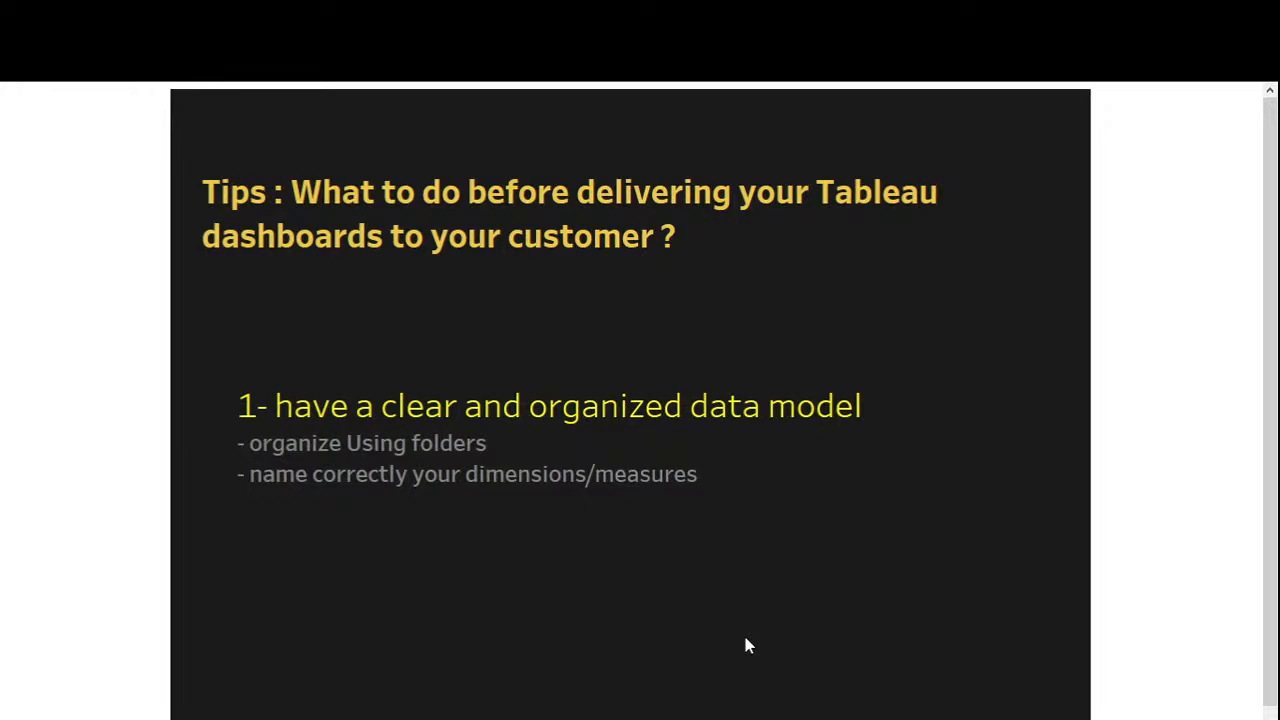
# Exit the presentation view, review the fields in the Customer folder and collapse that folder.
pyautogui.press('Escape')
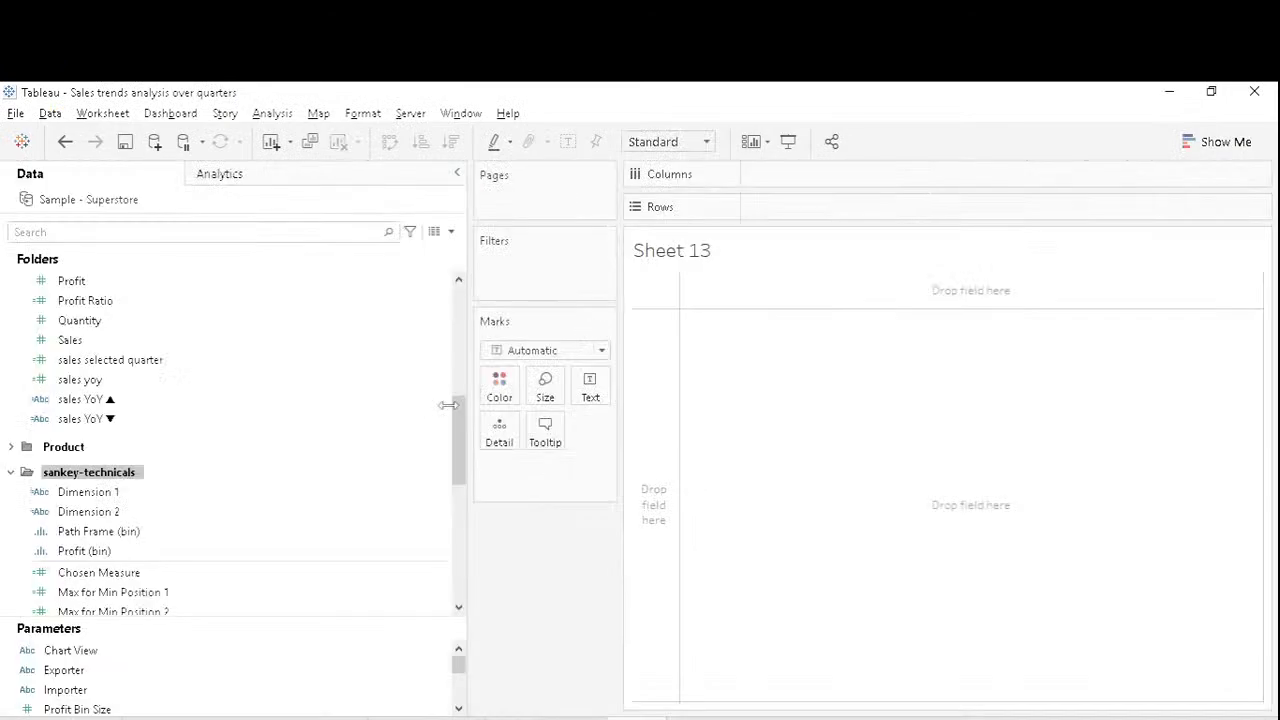
pyautogui.moveTo(457, 413); pyautogui.dragTo(452, 311)
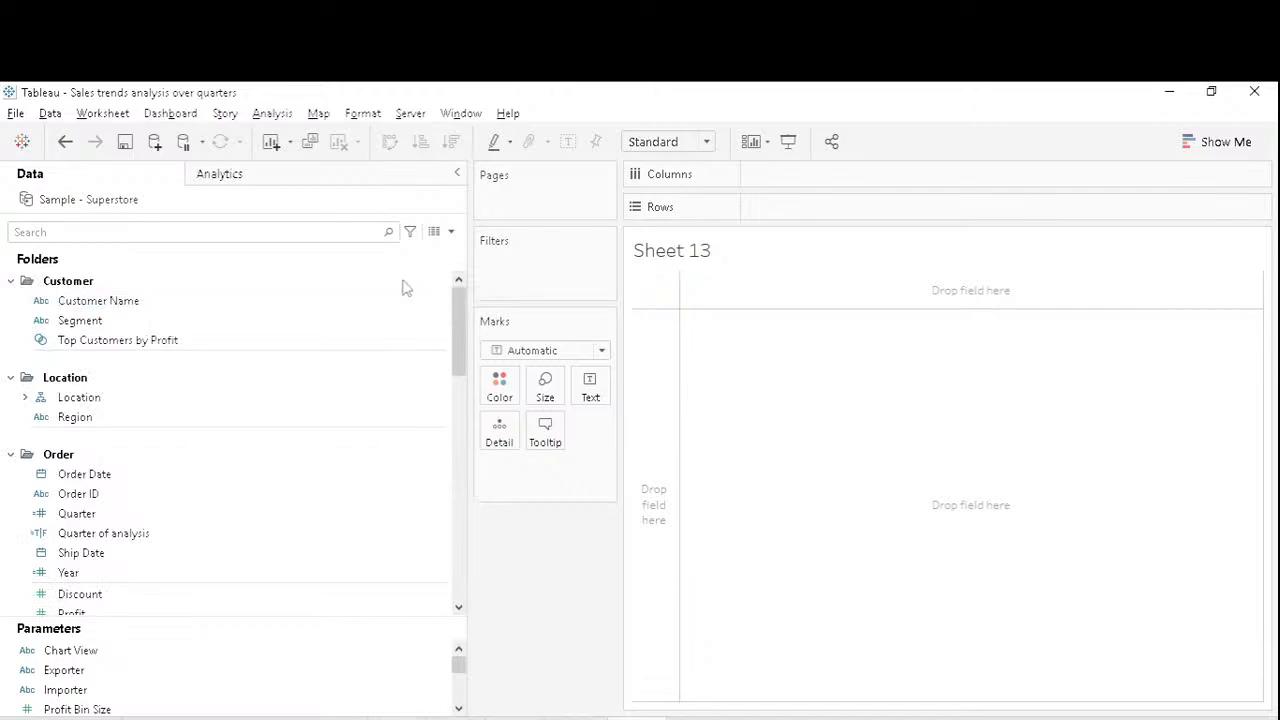
pyautogui.click(393, 300)
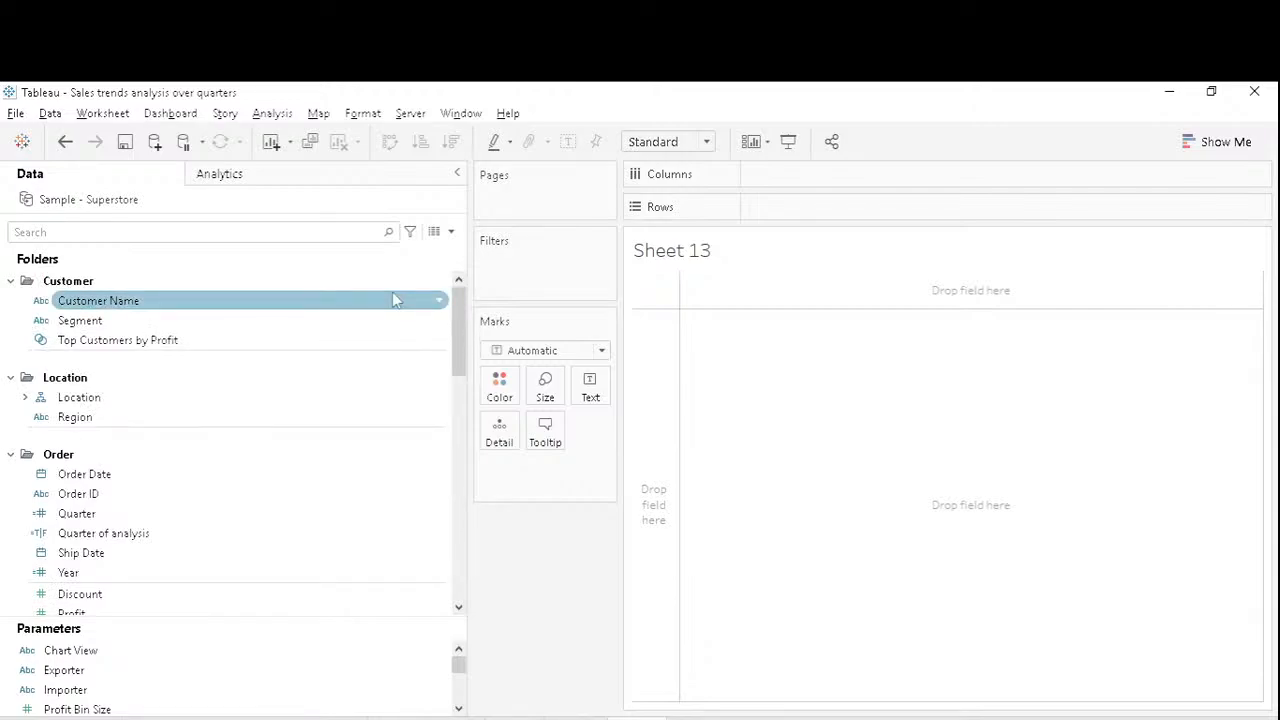
pyautogui.click(395, 320)
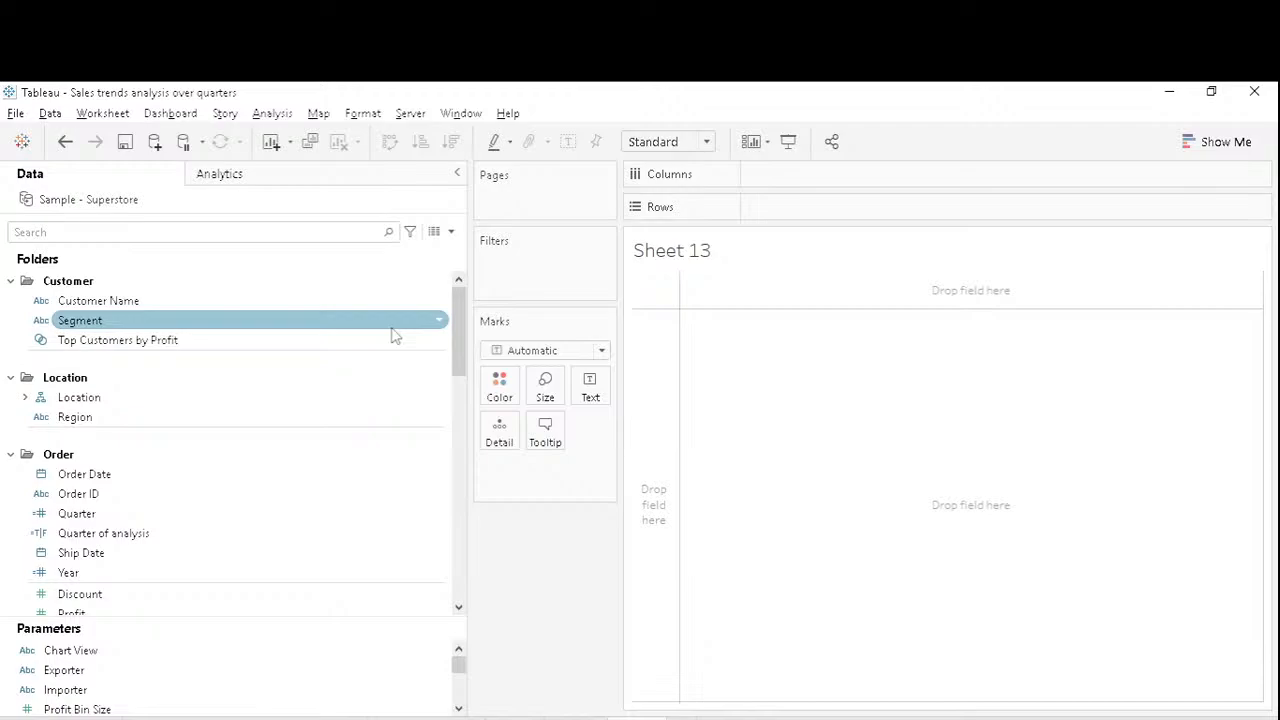
pyautogui.click(11, 281)
# Try grouping the fields by data source table, and return to grouping them by folder.
pyautogui.click(451, 231)
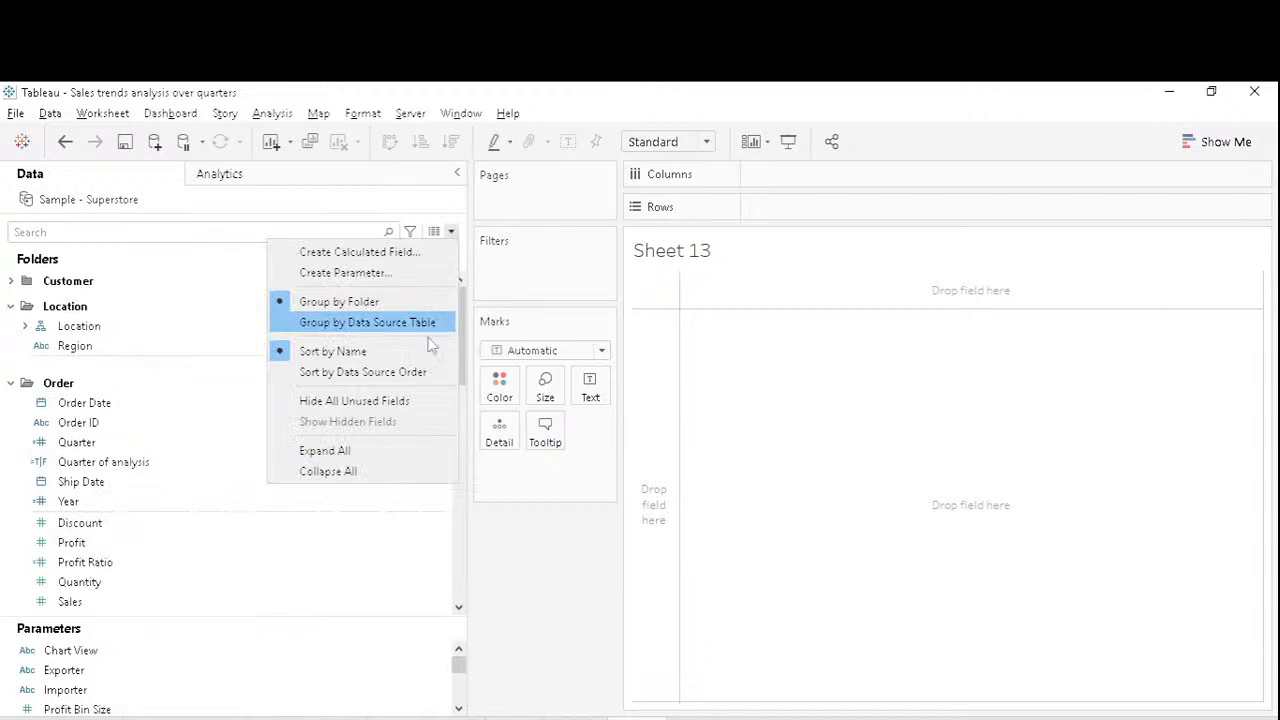
pyautogui.click(281, 328)
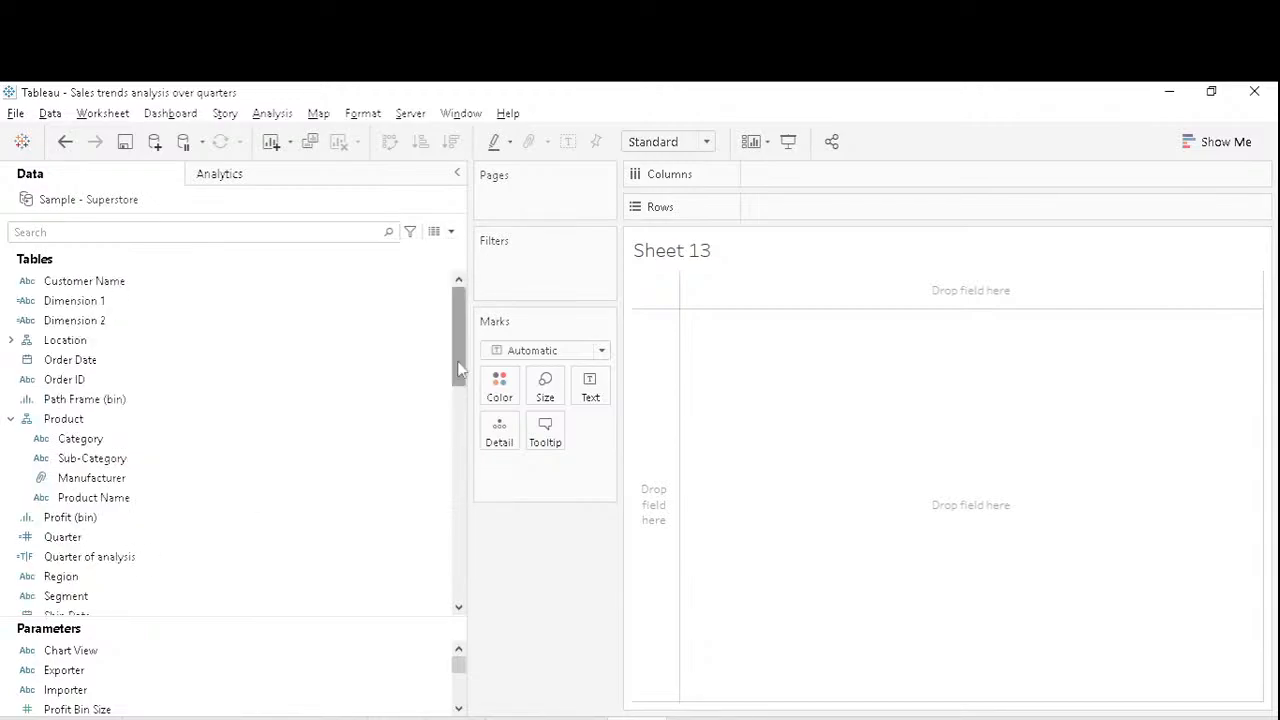
pyautogui.click(451, 359)
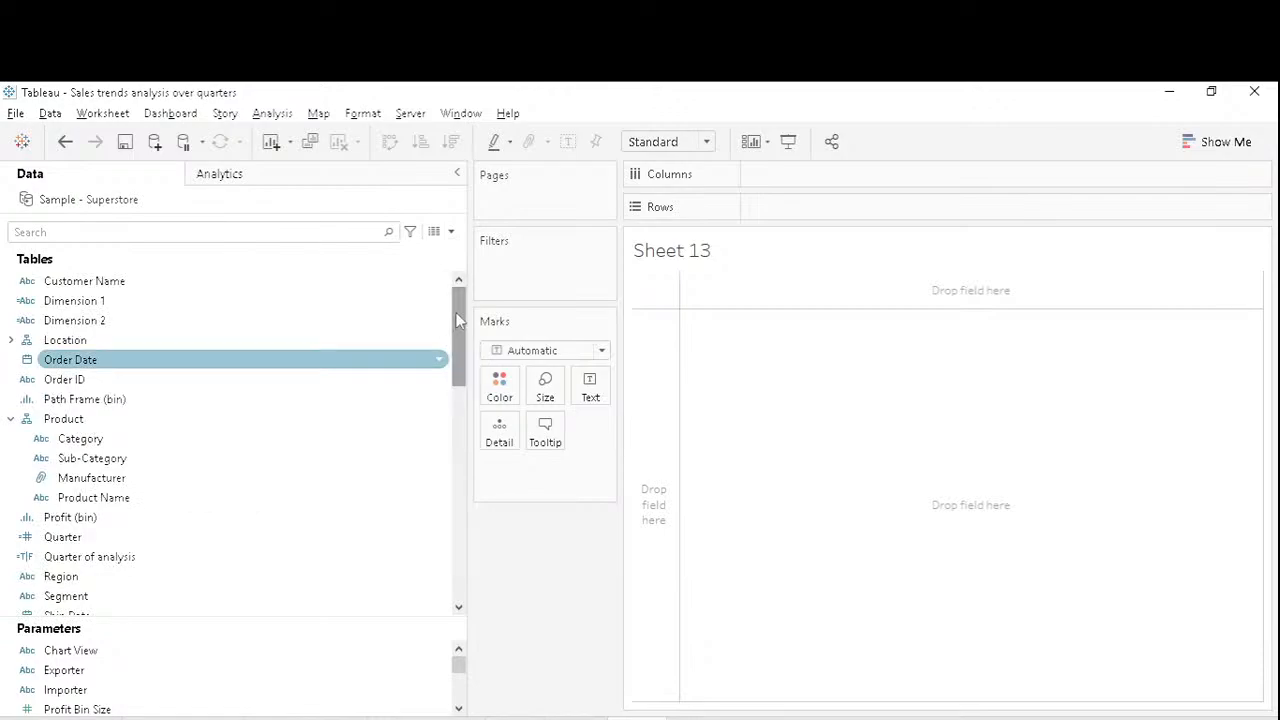
pyautogui.click(451, 232)
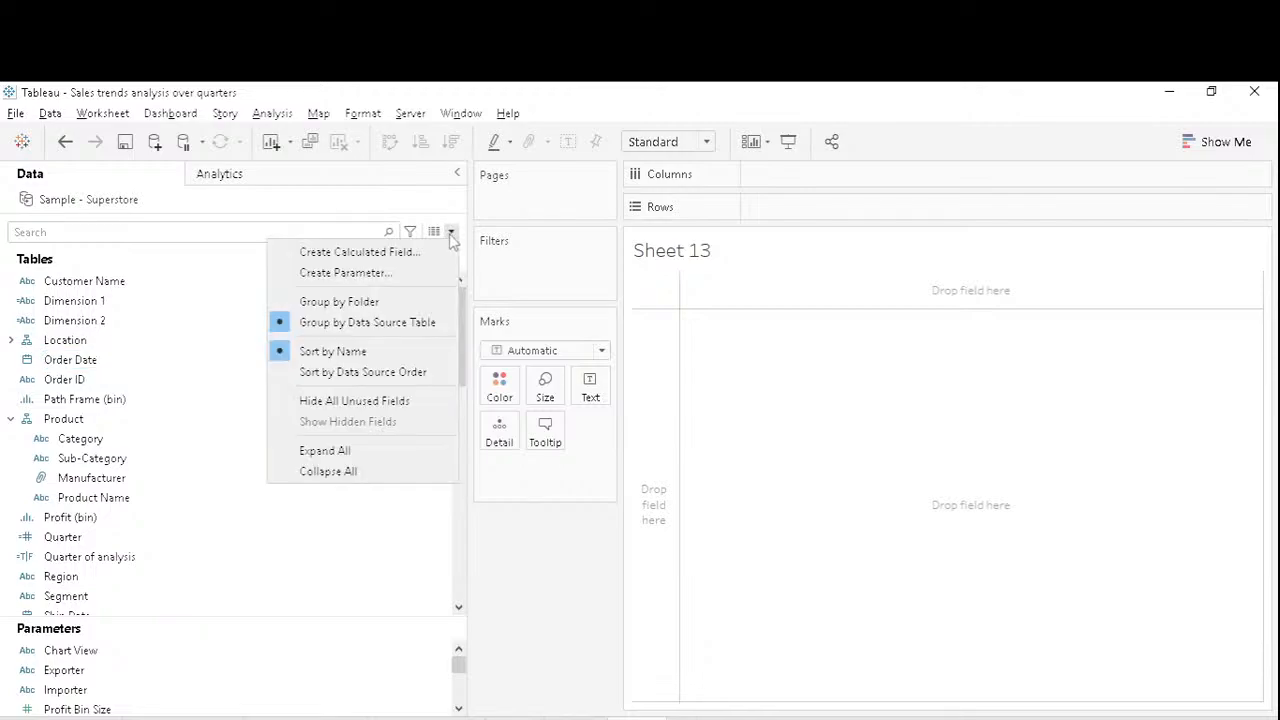
pyautogui.click(443, 302)
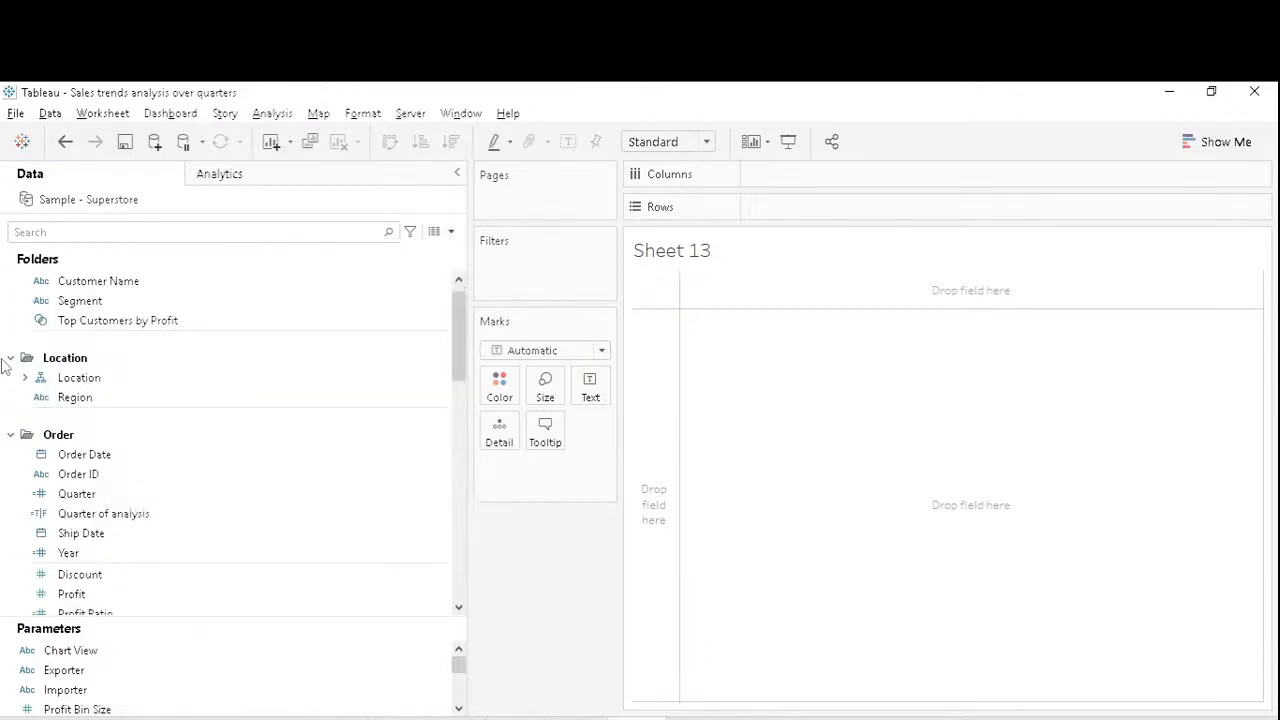
# Remove the Location folder from the list of field folders.
pyautogui.rightClick(65, 358)
pyautogui.click(79, 405)
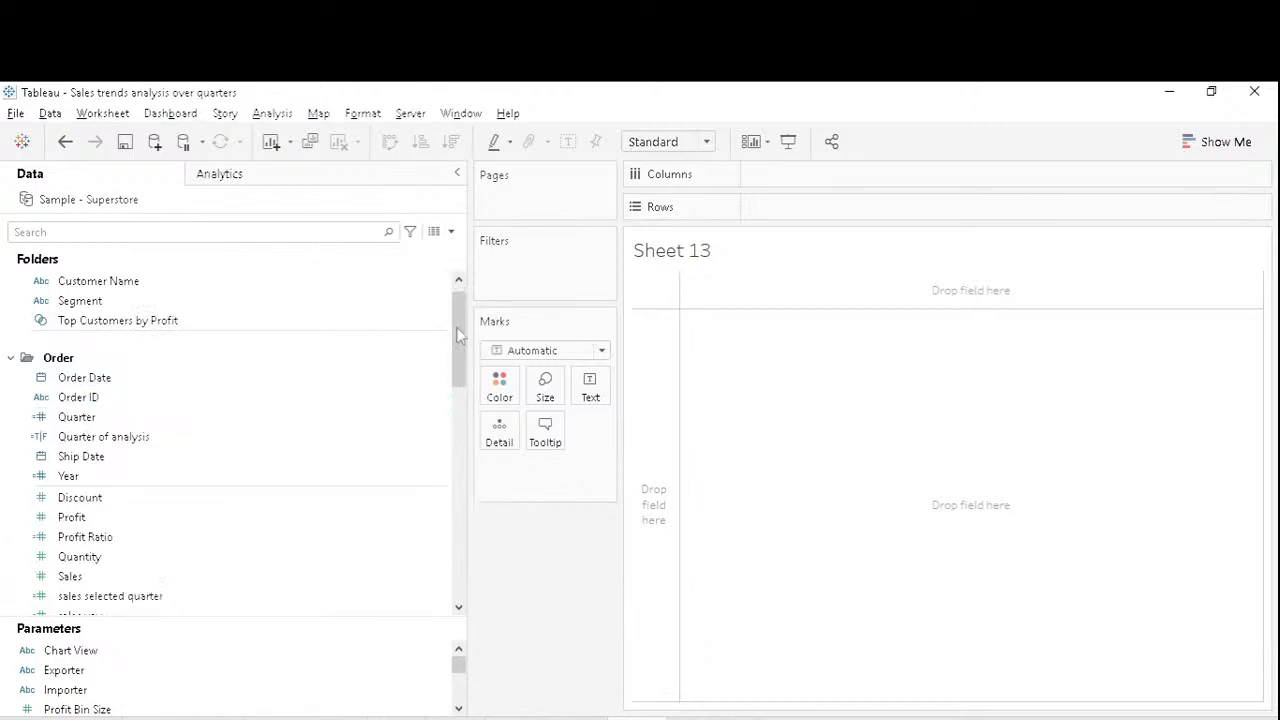
pyautogui.moveTo(459, 322); pyautogui.dragTo(454, 264)
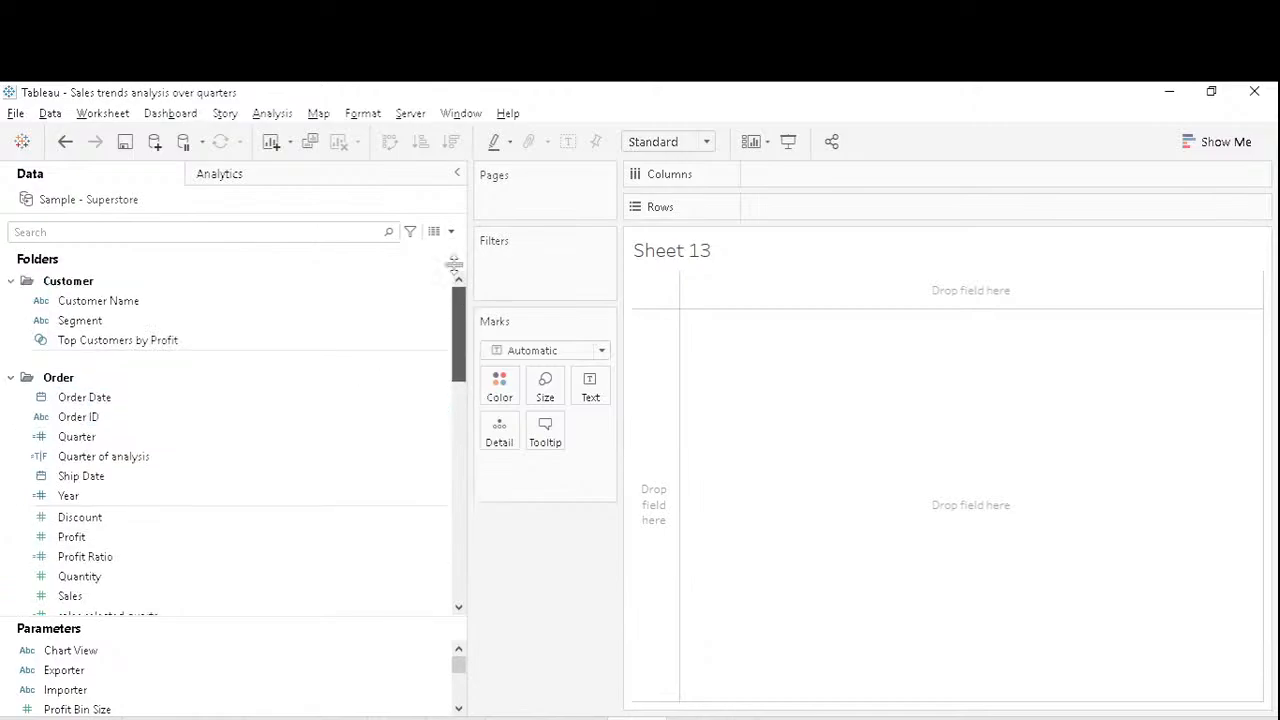
# Collapse the Customer, Order and sankey-technicals folders.
pyautogui.click(10, 281)
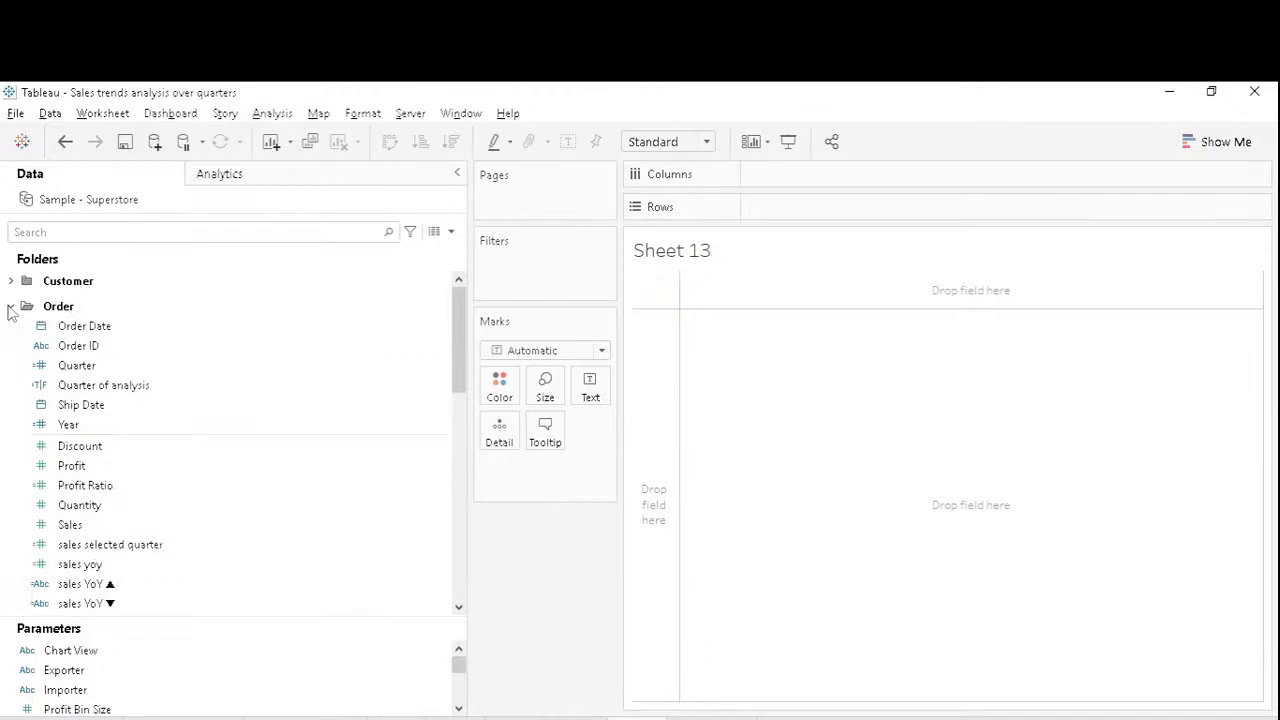
pyautogui.click(10, 306)
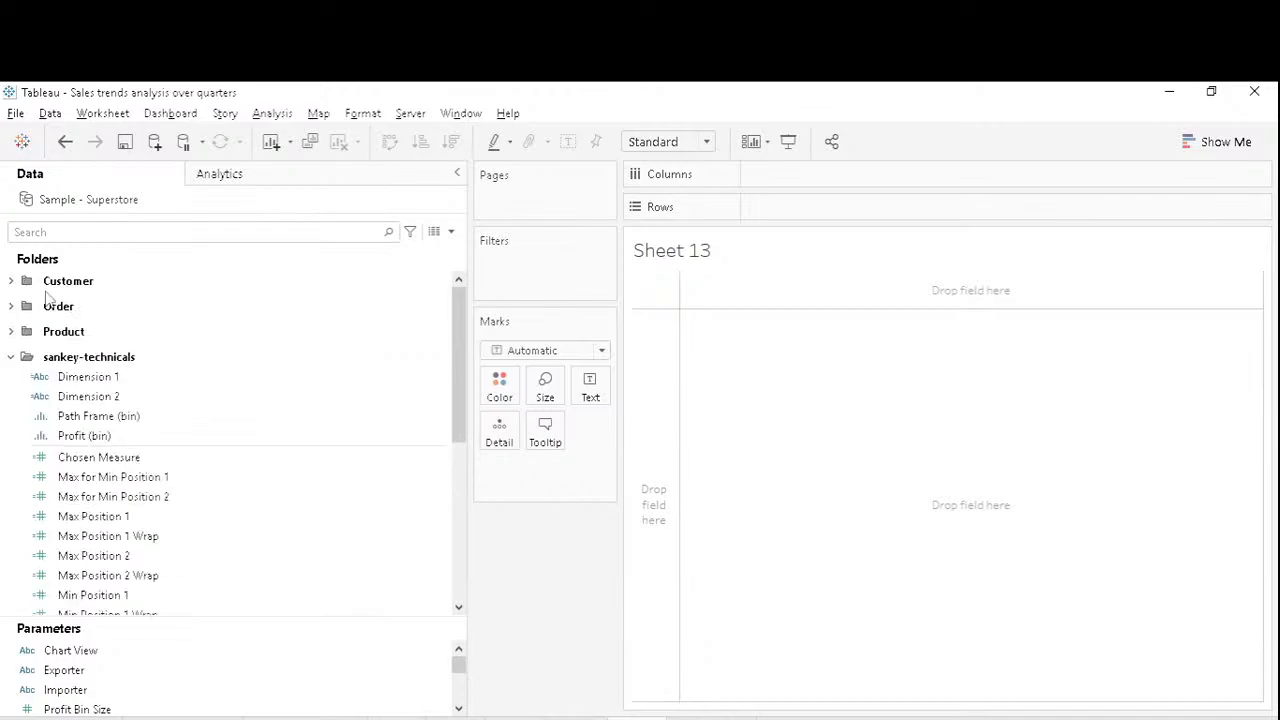
pyautogui.click(10, 356)
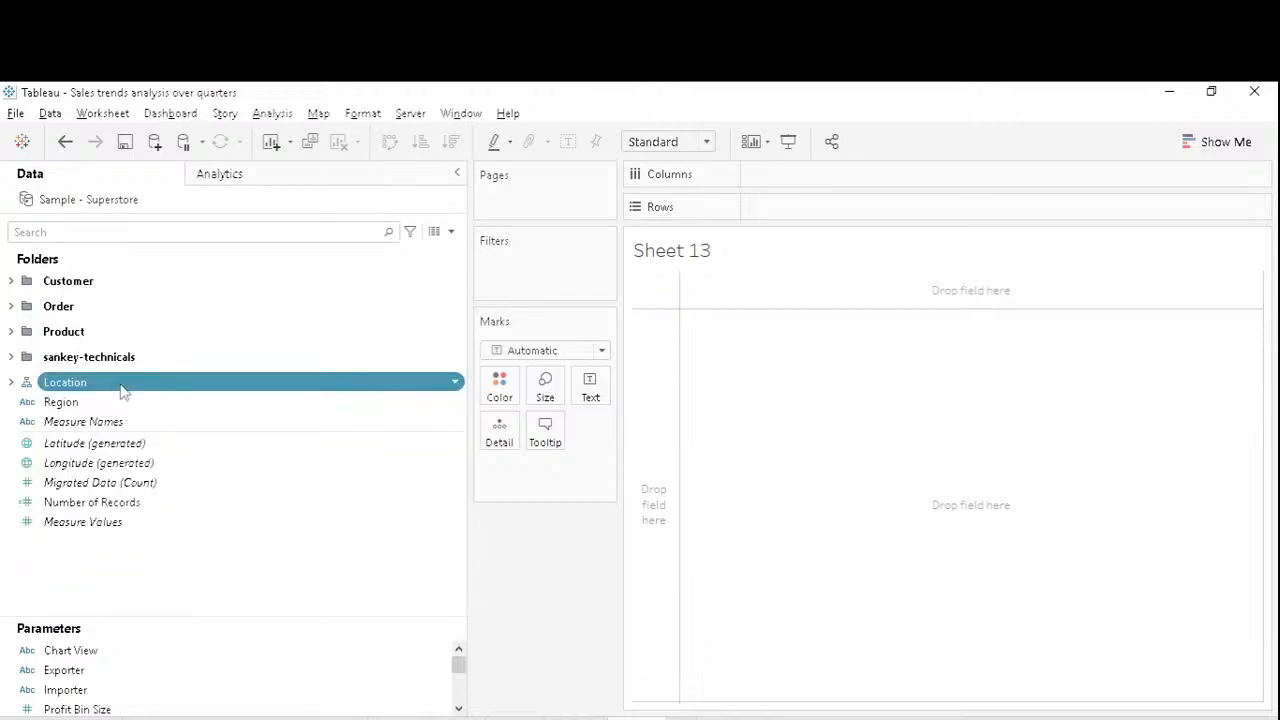
# Create a folder named Location from the Location hierarchy, move the Region field into it and collapse it.
pyautogui.rightClick(120, 388)
pyautogui.click(200, 476)
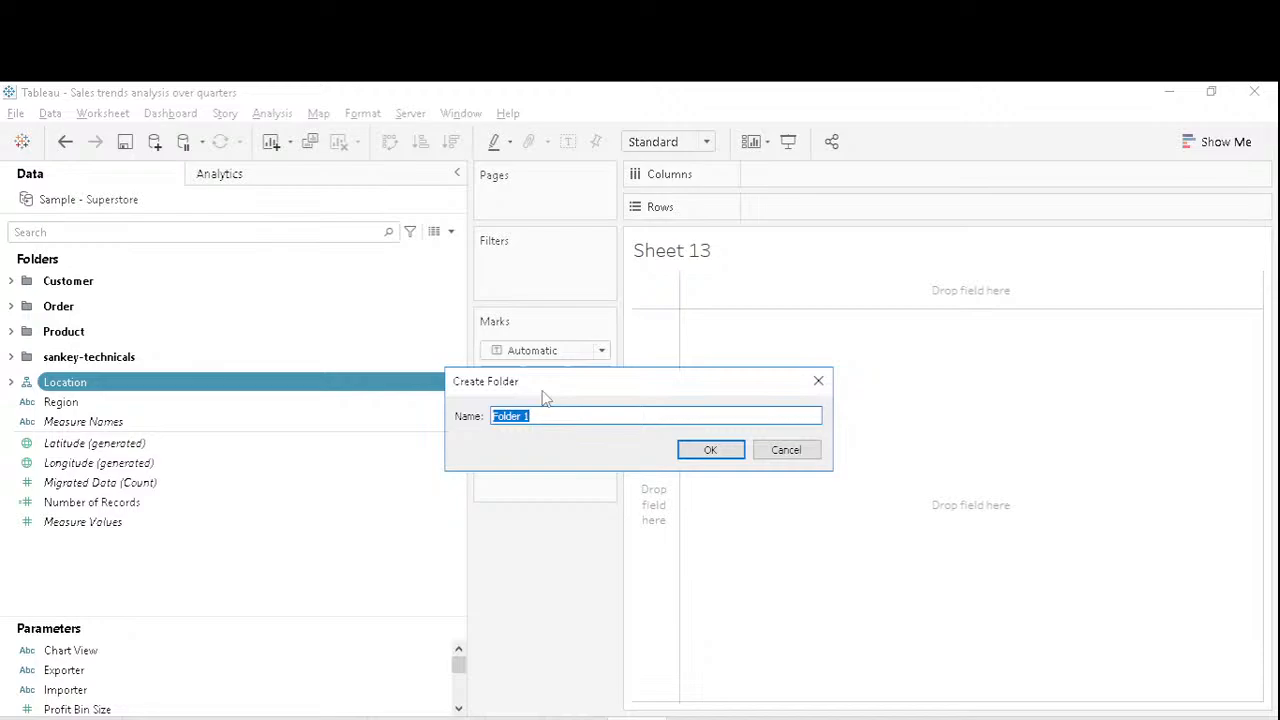
pyautogui.write('Location')
pyautogui.press('Return')
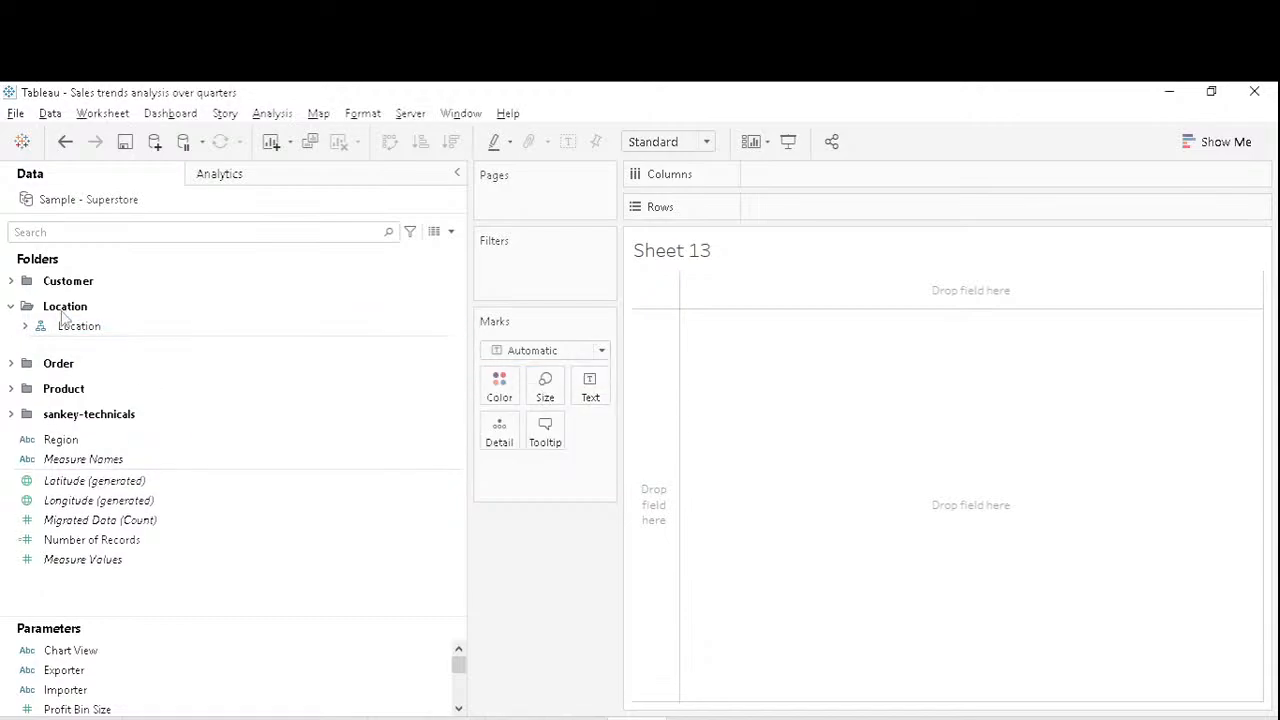
pyautogui.moveTo(70, 440); pyautogui.dragTo(155, 322)
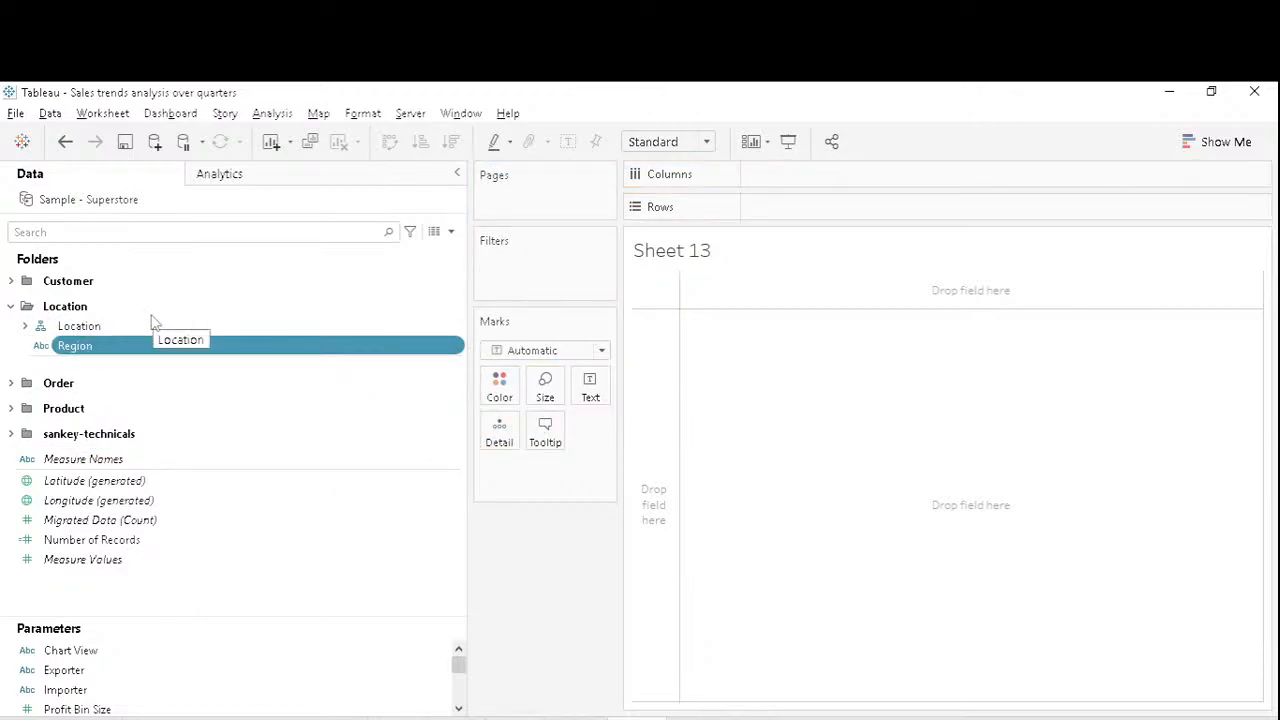
pyautogui.click(11, 308)
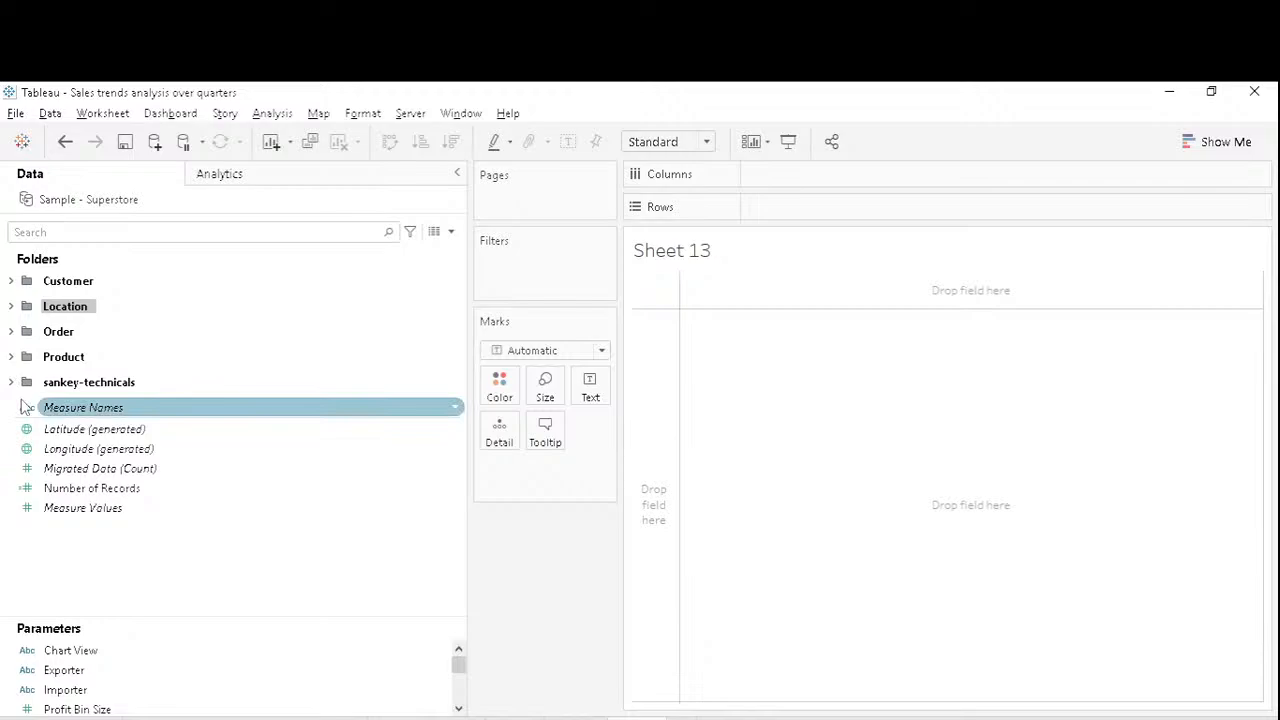
# Expand the sankey-technicals folder to review its calculation fields, and collapse it again.
pyautogui.click(76, 389)
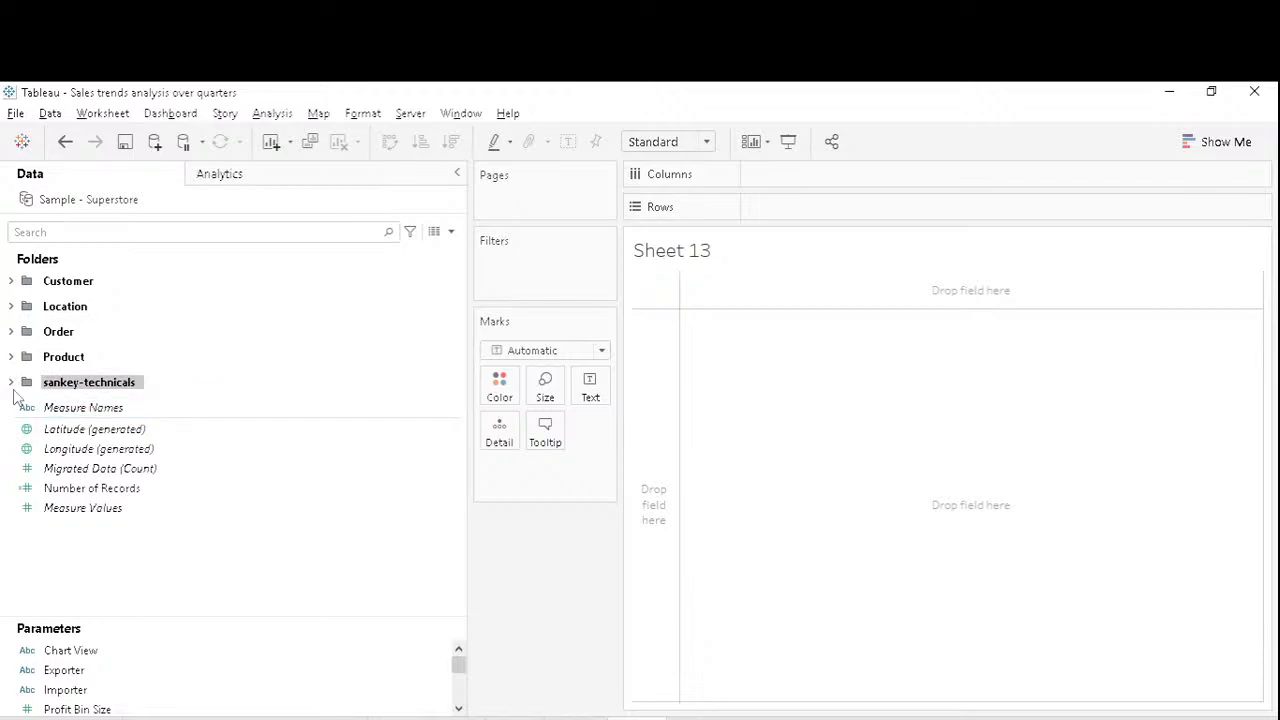
pyautogui.click(12, 383)
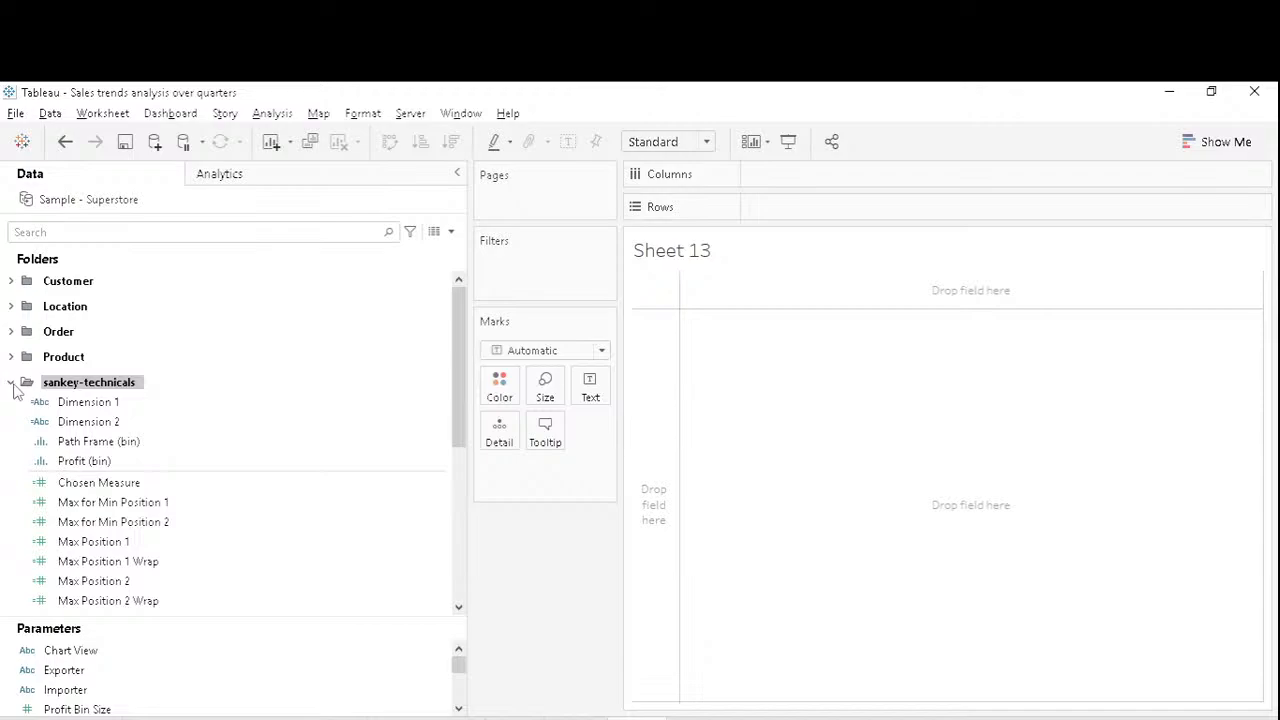
pyautogui.click(12, 384)
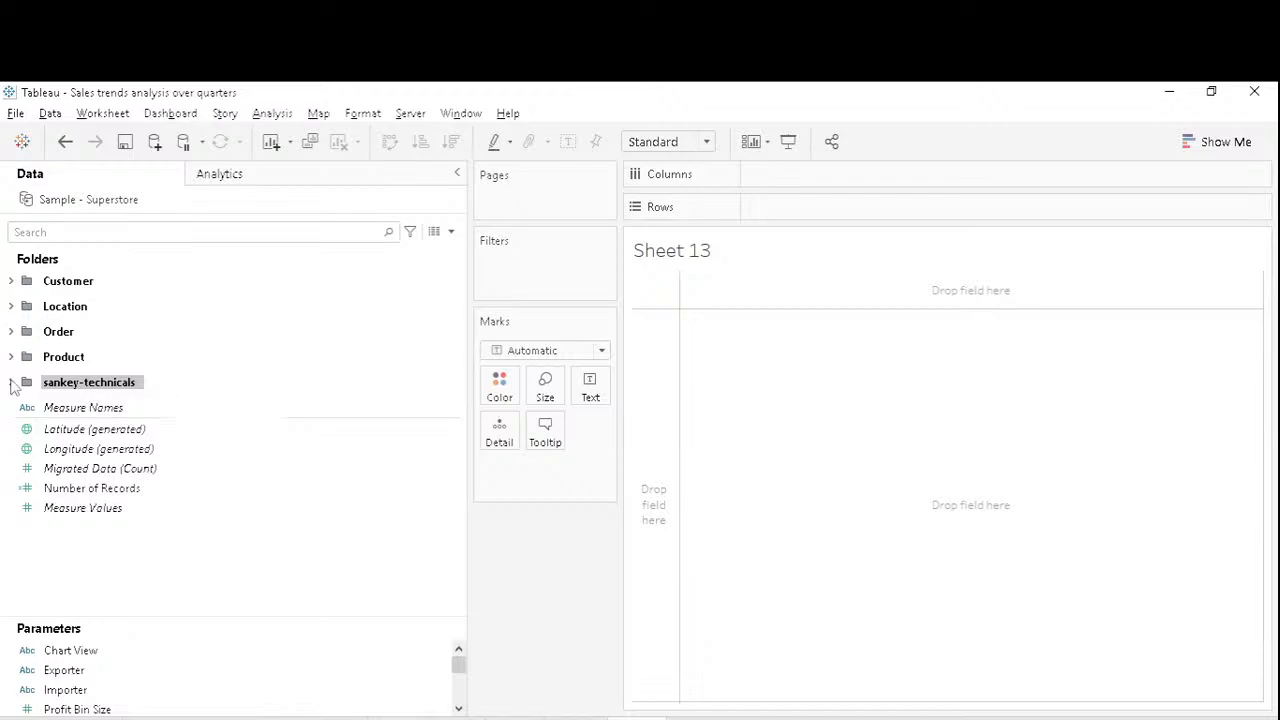
pyautogui.click(12, 384)
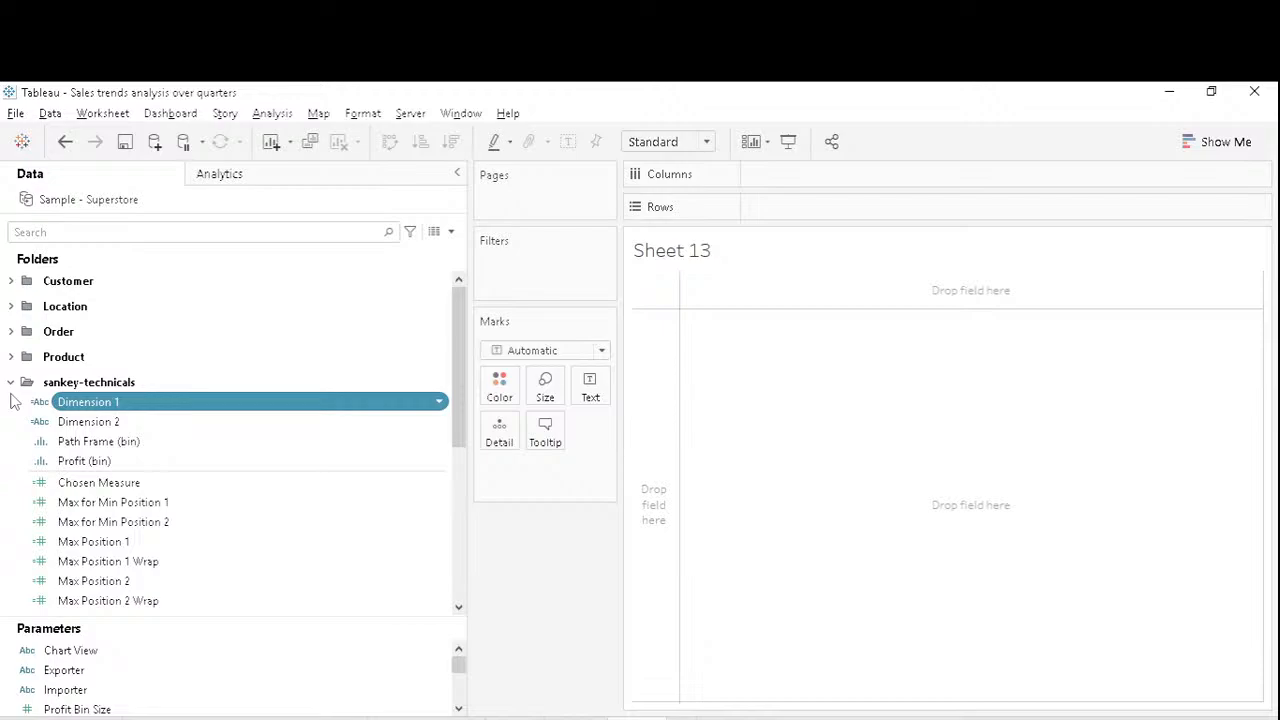
pyautogui.click(11, 383)
# Expand the Customer and Location folders and the Location hierarchy to show their fields.
pyautogui.click(11, 282)
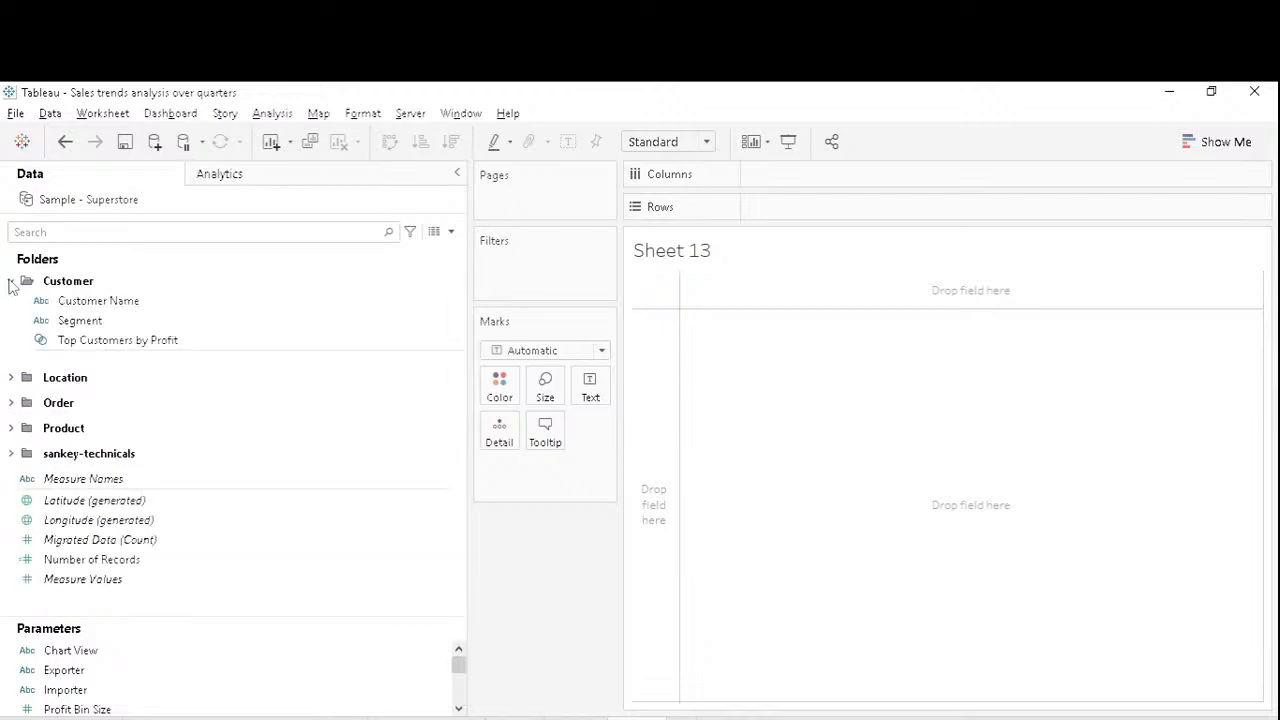
pyautogui.click(11, 377)
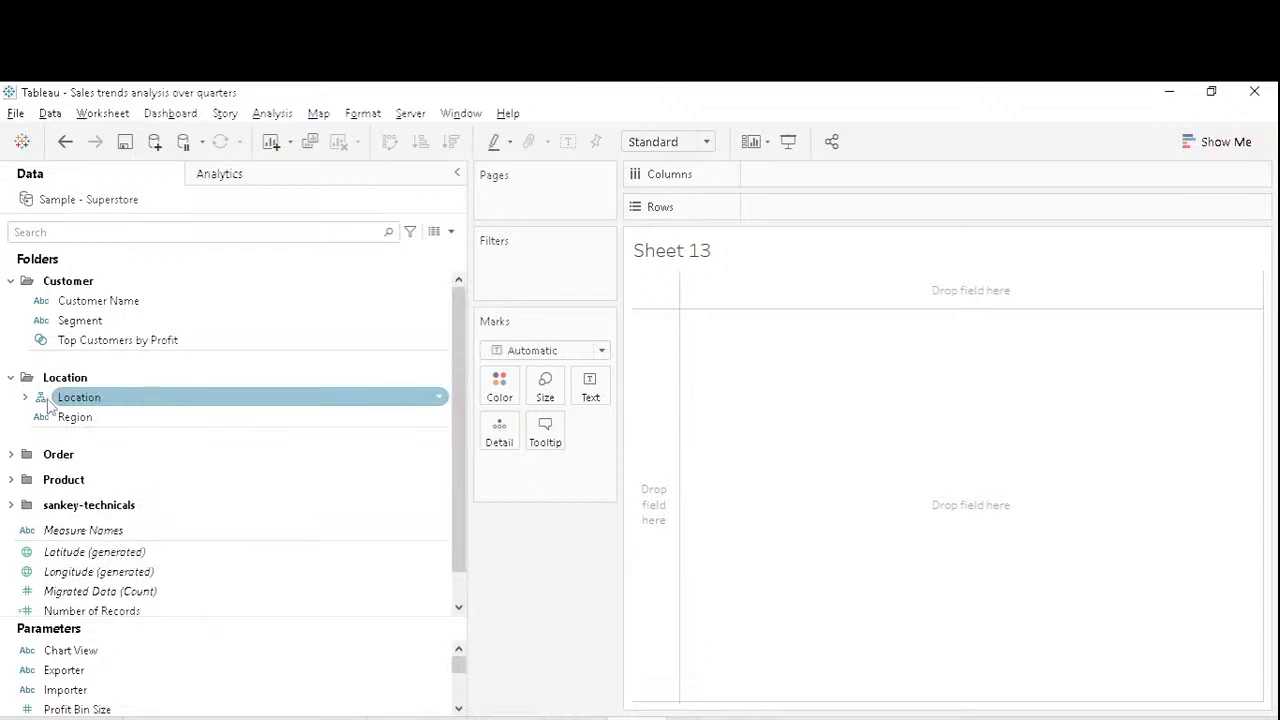
pyautogui.click(25, 397)
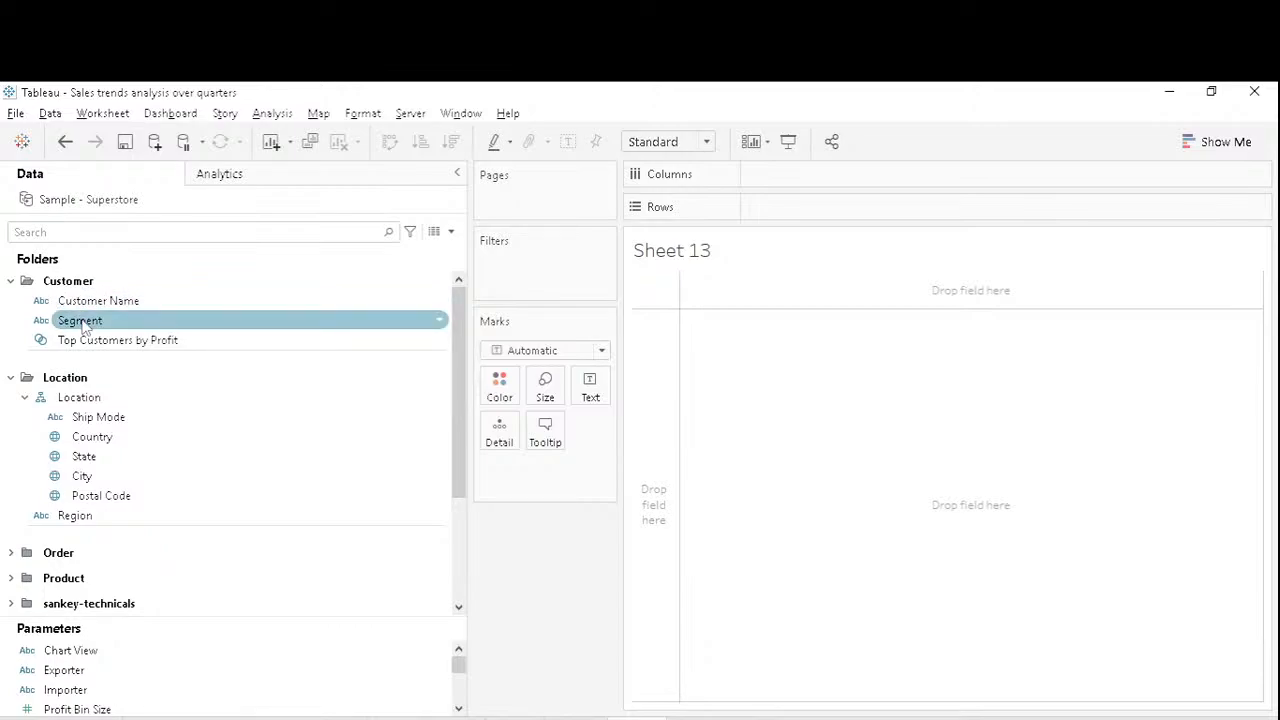
# Build a table with Customer Name and Segment on rows and Order Date from the Order folder on columns.
pyautogui.moveTo(98, 301); pyautogui.dragTo(645, 383)
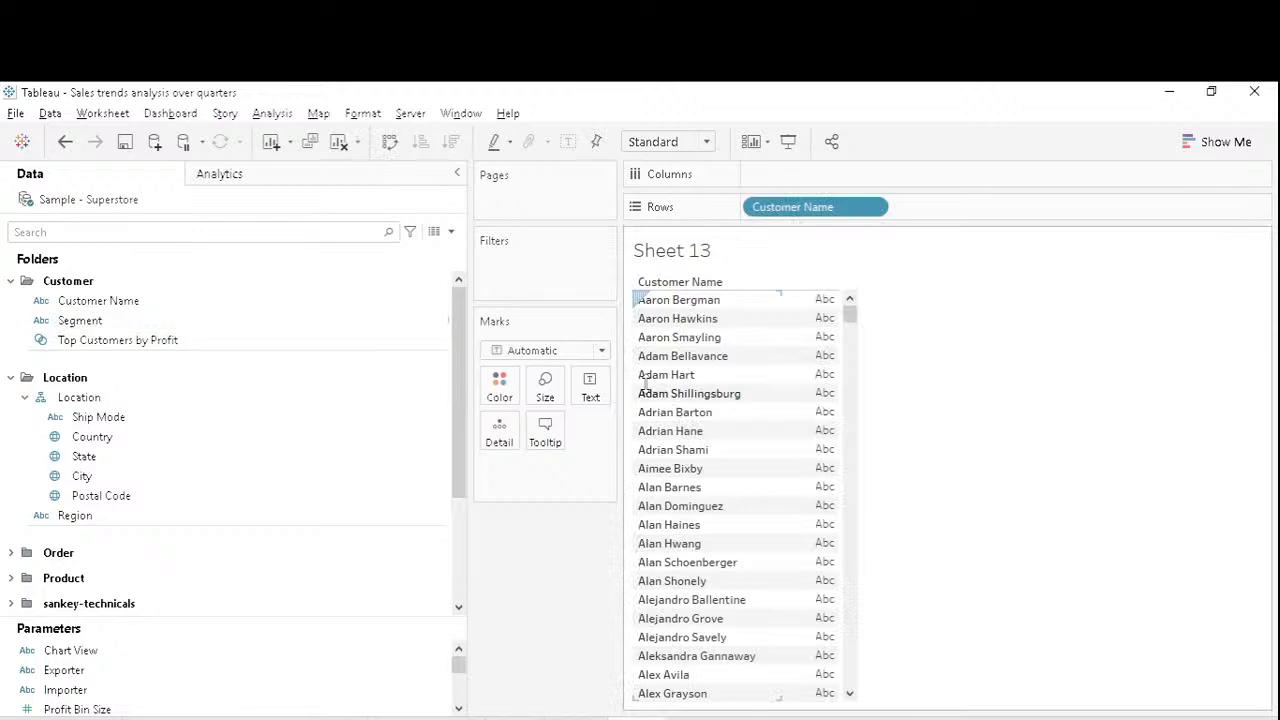
pyautogui.moveTo(80, 320); pyautogui.dragTo(781, 395)
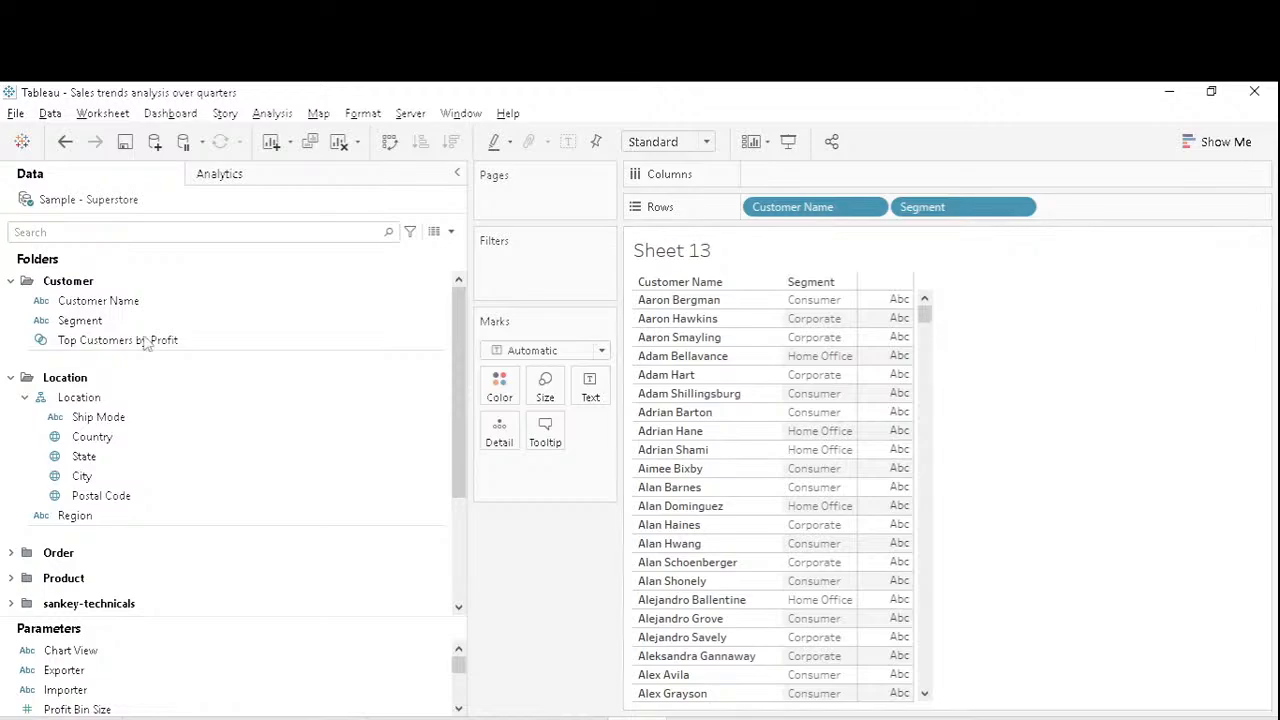
pyautogui.scroll(-3, 145, 343)
pyautogui.click(11, 416)
pyautogui.click(126, 476)
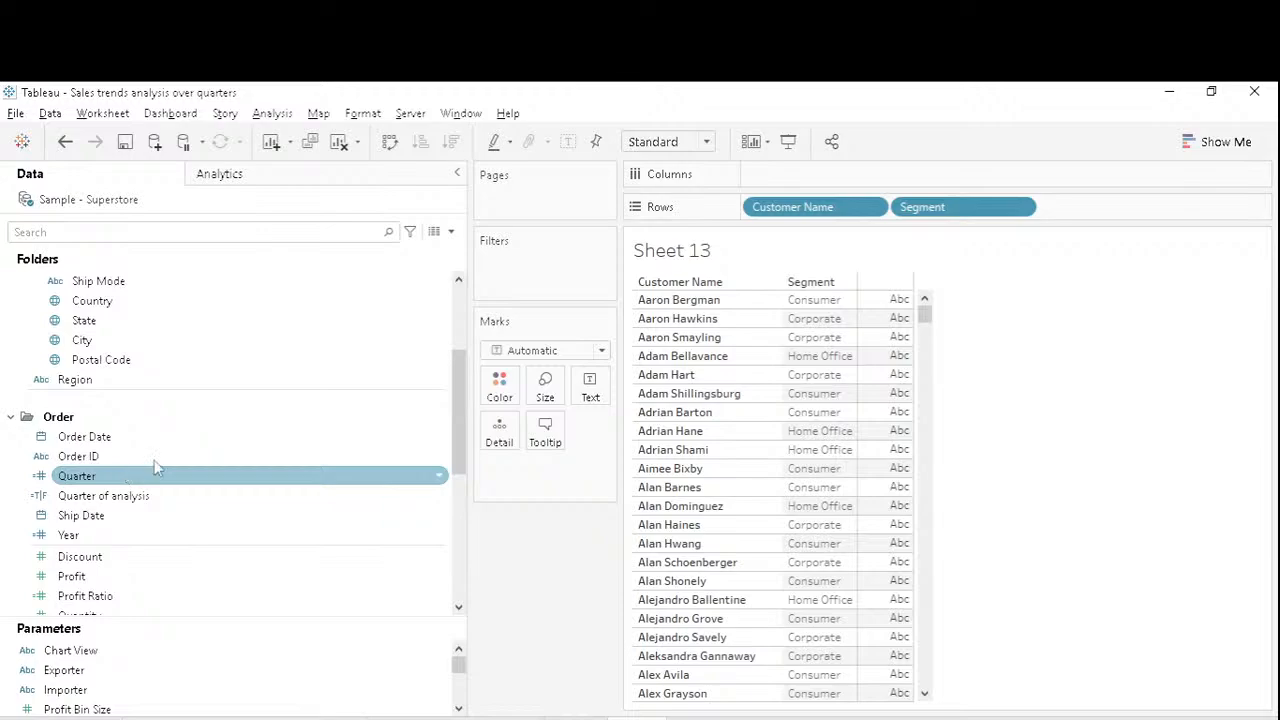
pyautogui.click(315, 444)
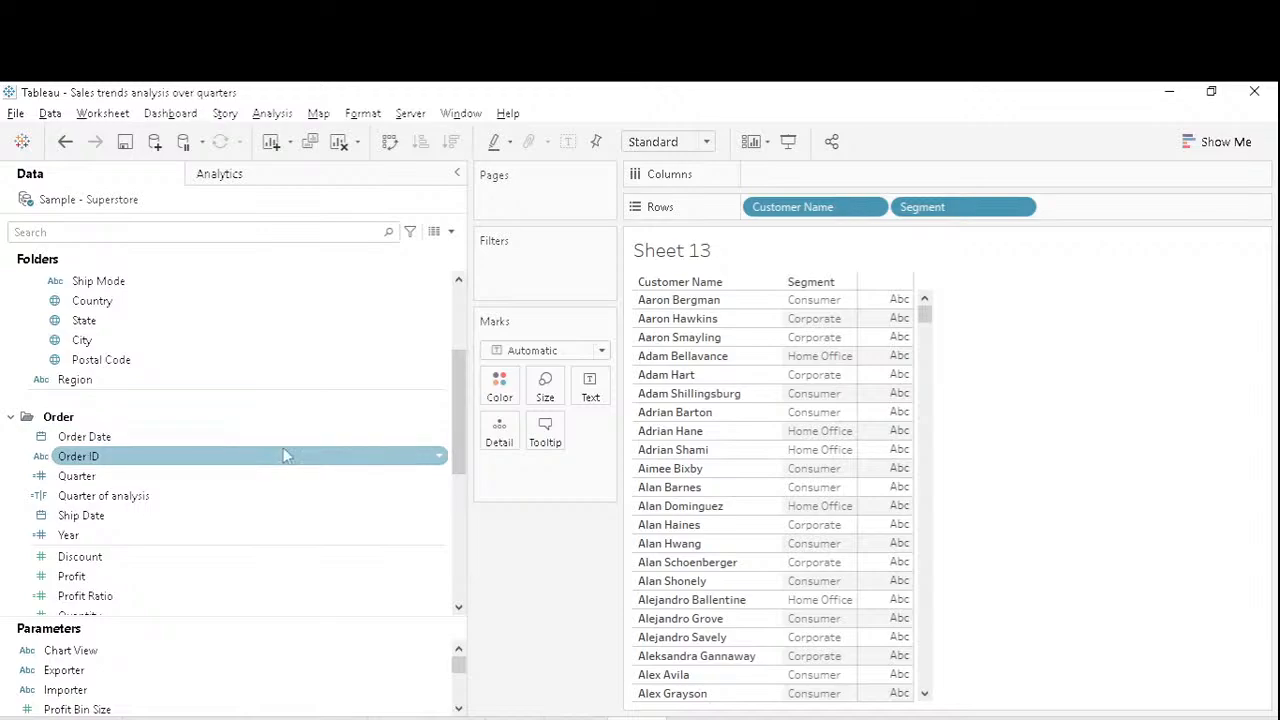
pyautogui.doubleClick(72, 440)
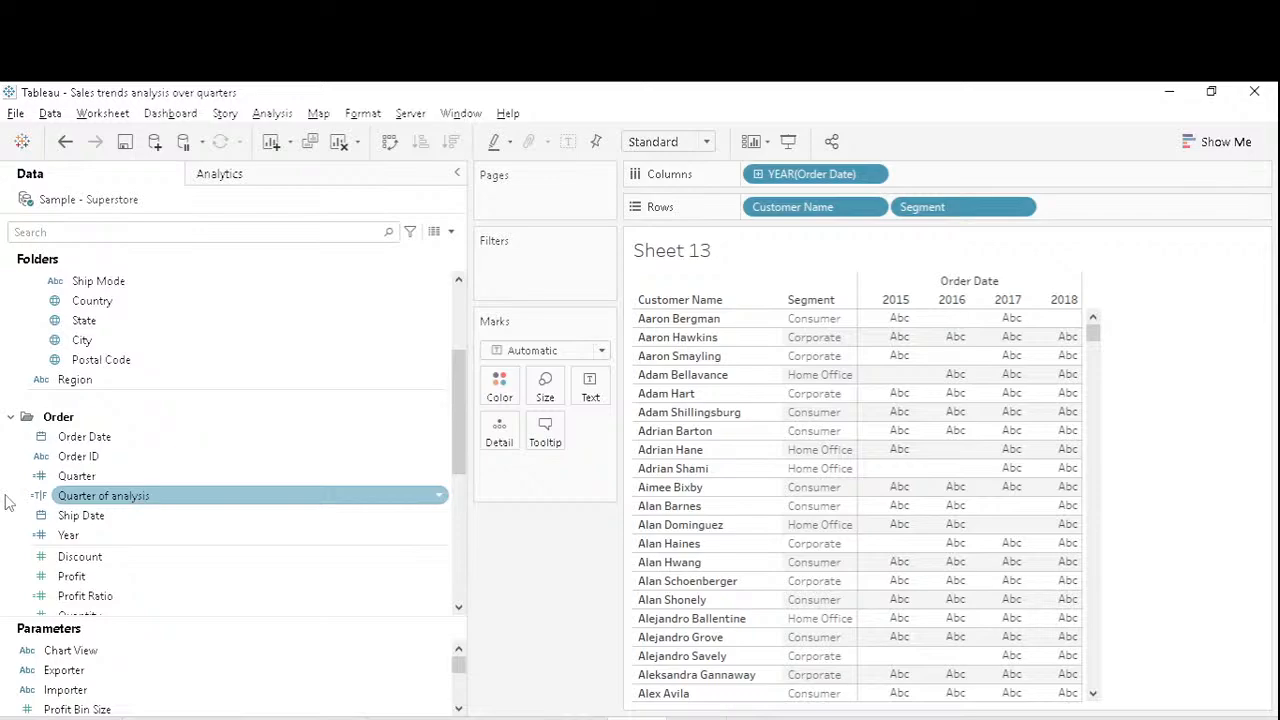
# Rename the Year field in the Order folder to Order Year.
pyautogui.click(100, 536)
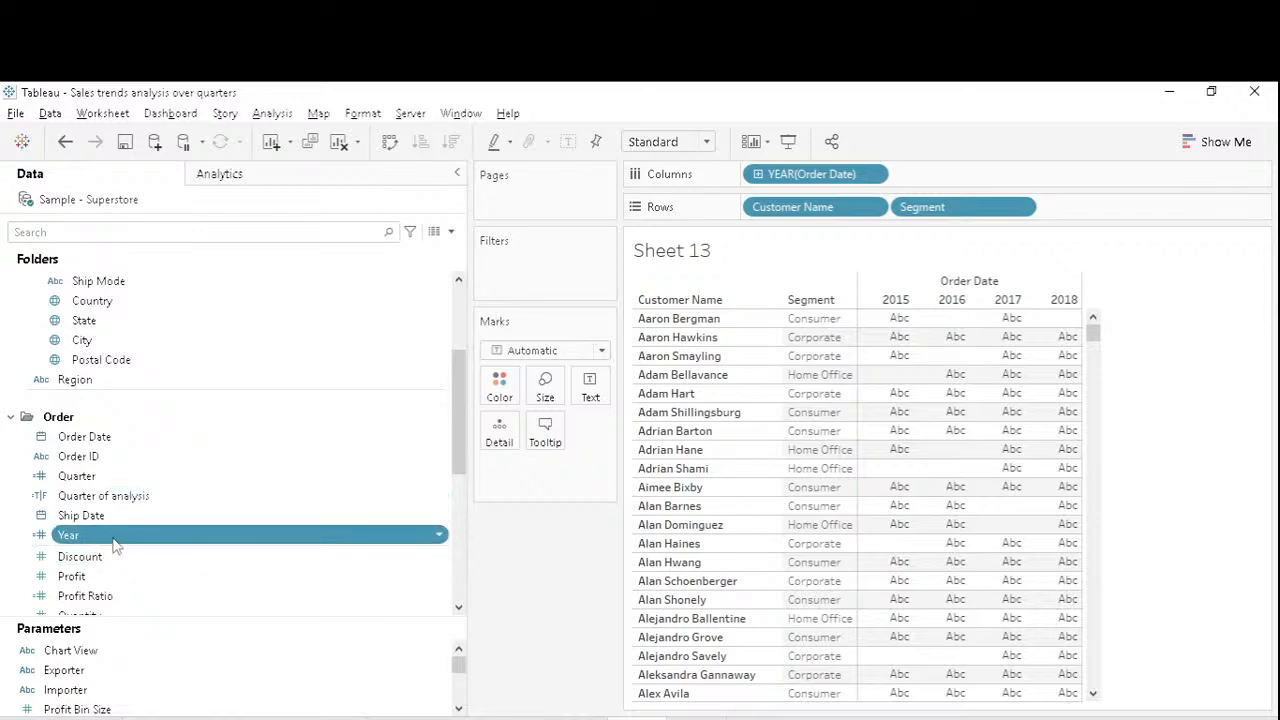
pyautogui.click(191, 537)
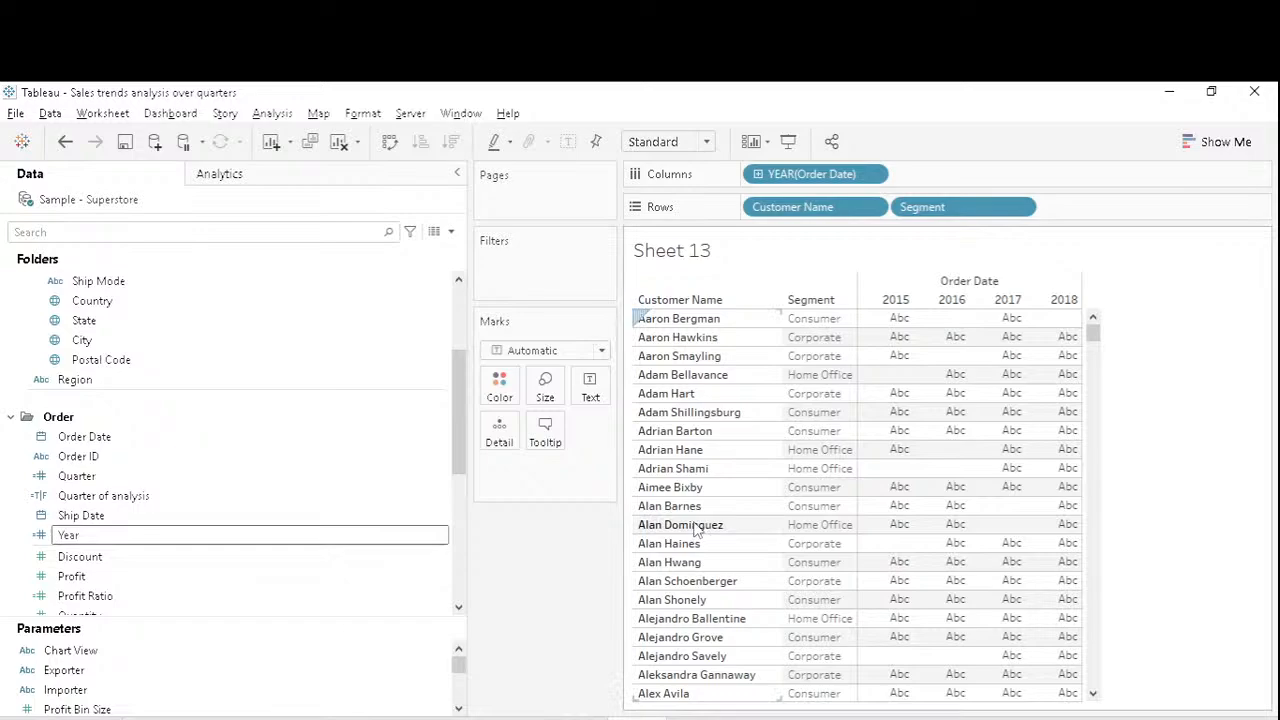
pyautogui.write('Order')
pyautogui.press('Return')
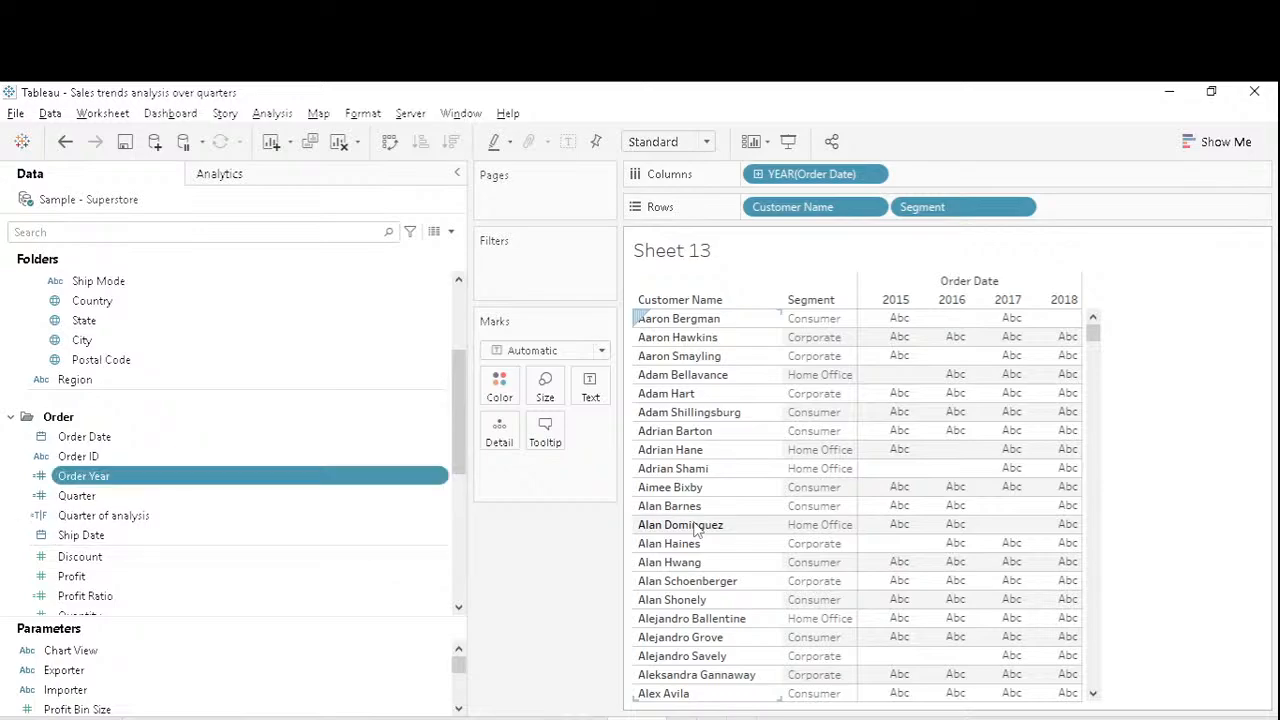
# Open the Order Year custom date definition to review its name and detail level, and close it without changes.
pyautogui.rightClick(165, 478)
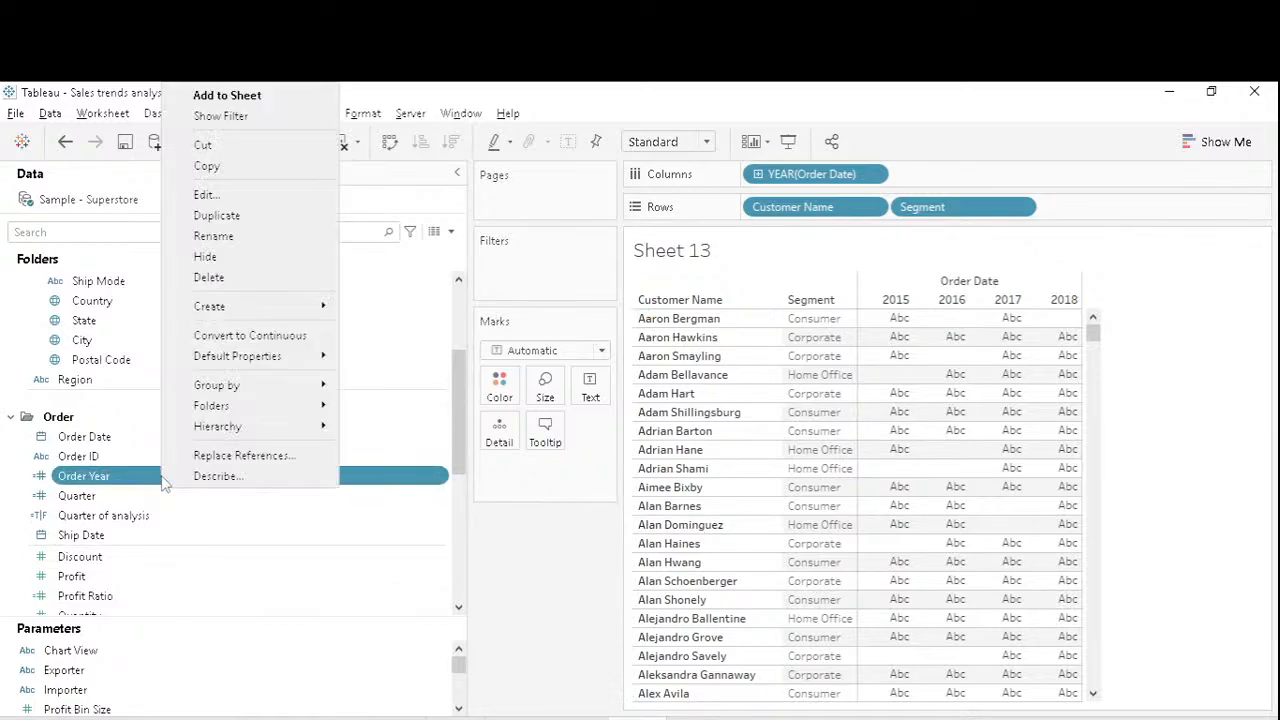
pyautogui.click(286, 204)
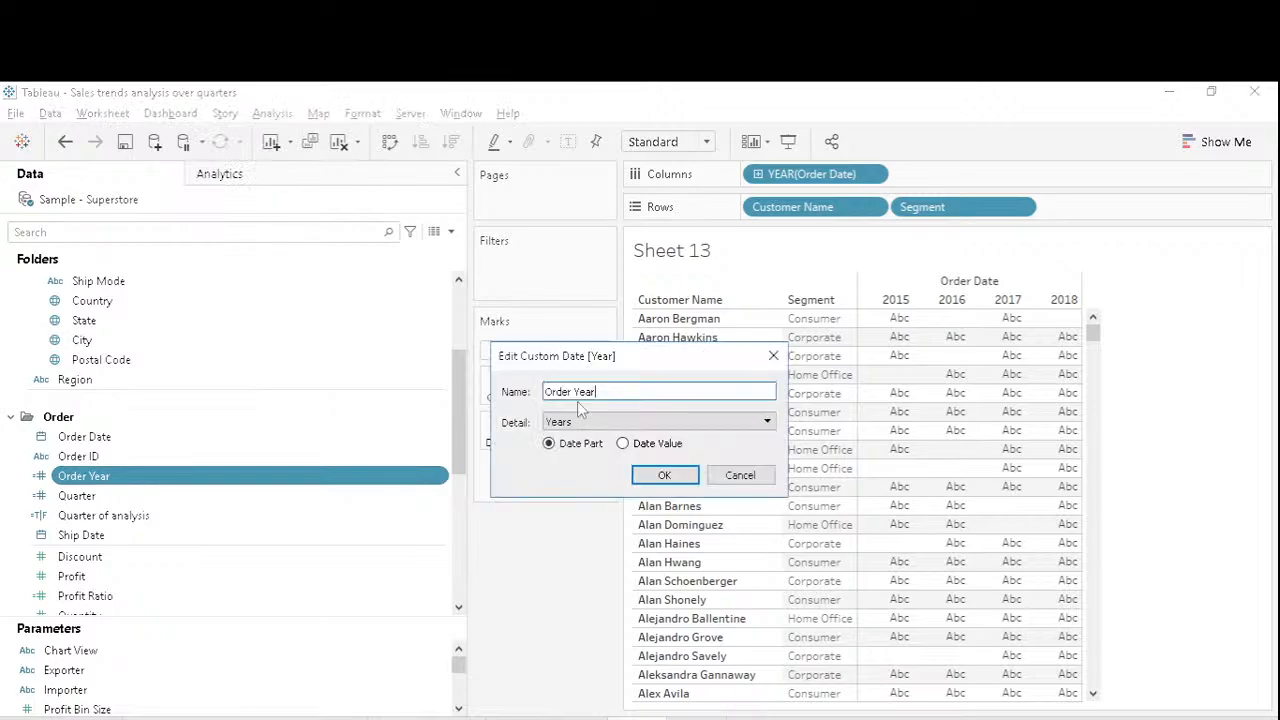
pyautogui.moveTo(536, 363); pyautogui.dragTo(453, 400)
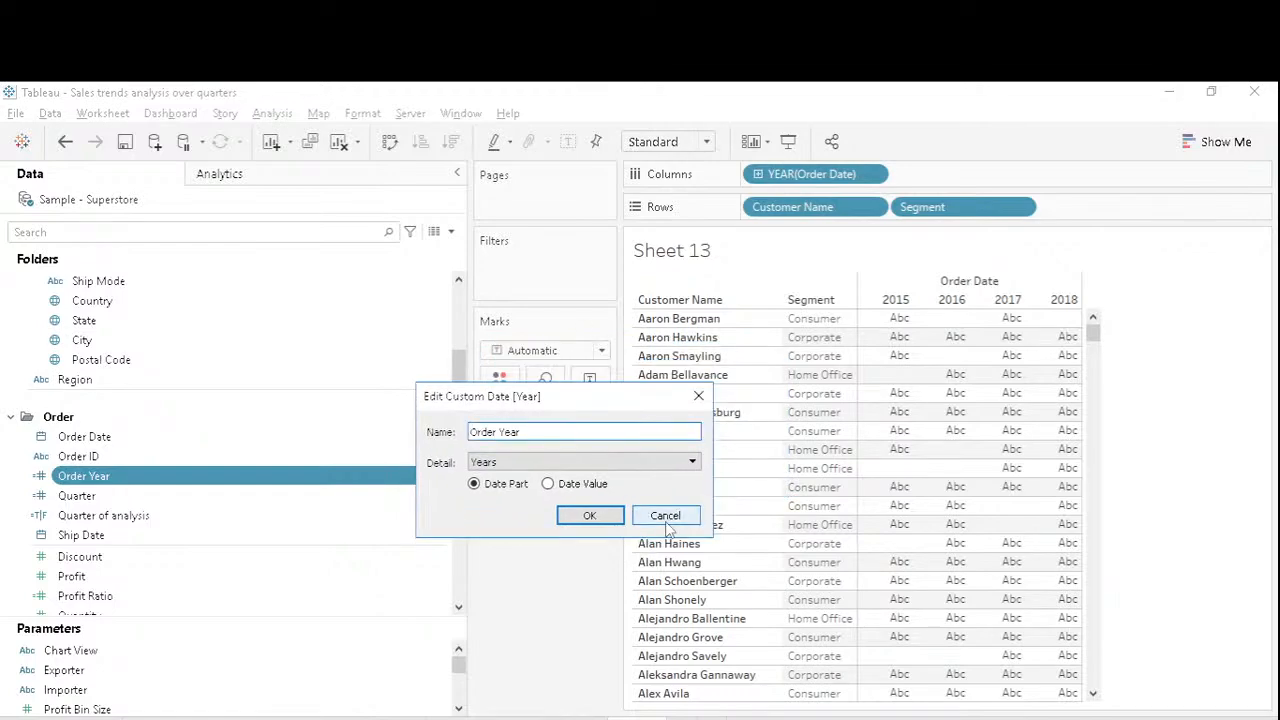
pyautogui.click(665, 520)
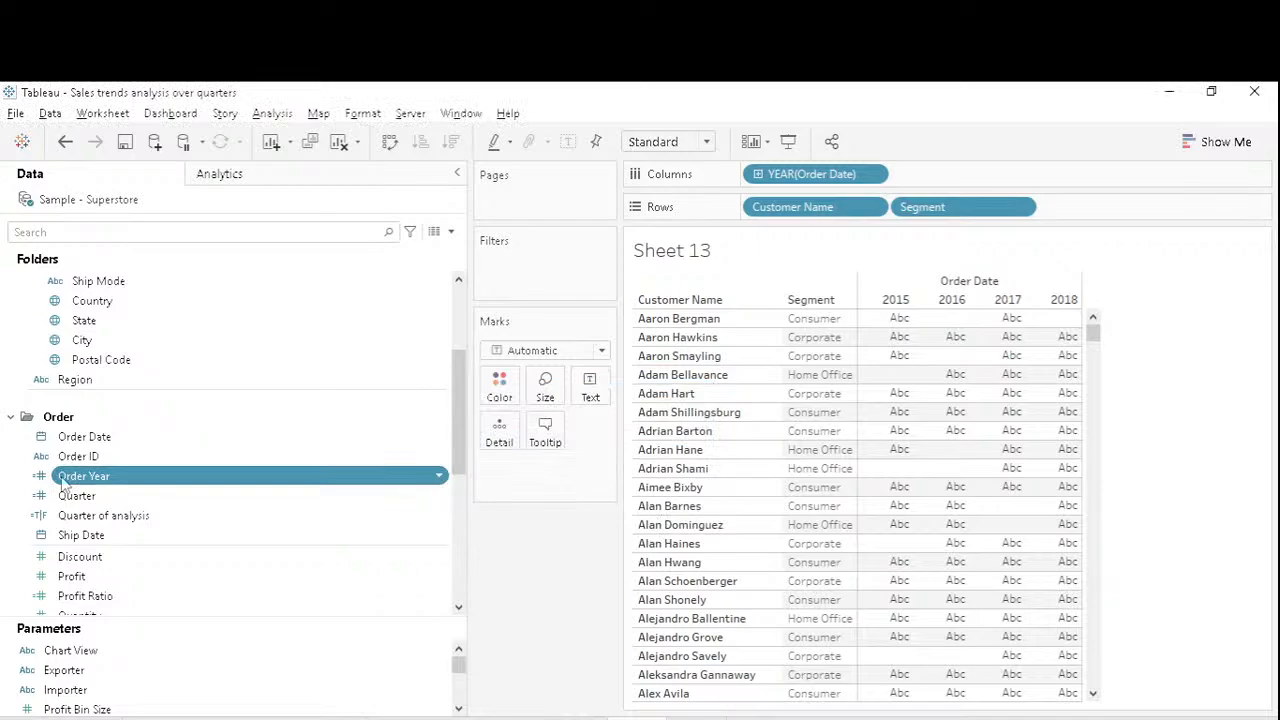
# Rename the Quarter field in the Order folder to Order Quarter.
pyautogui.click(57, 495)
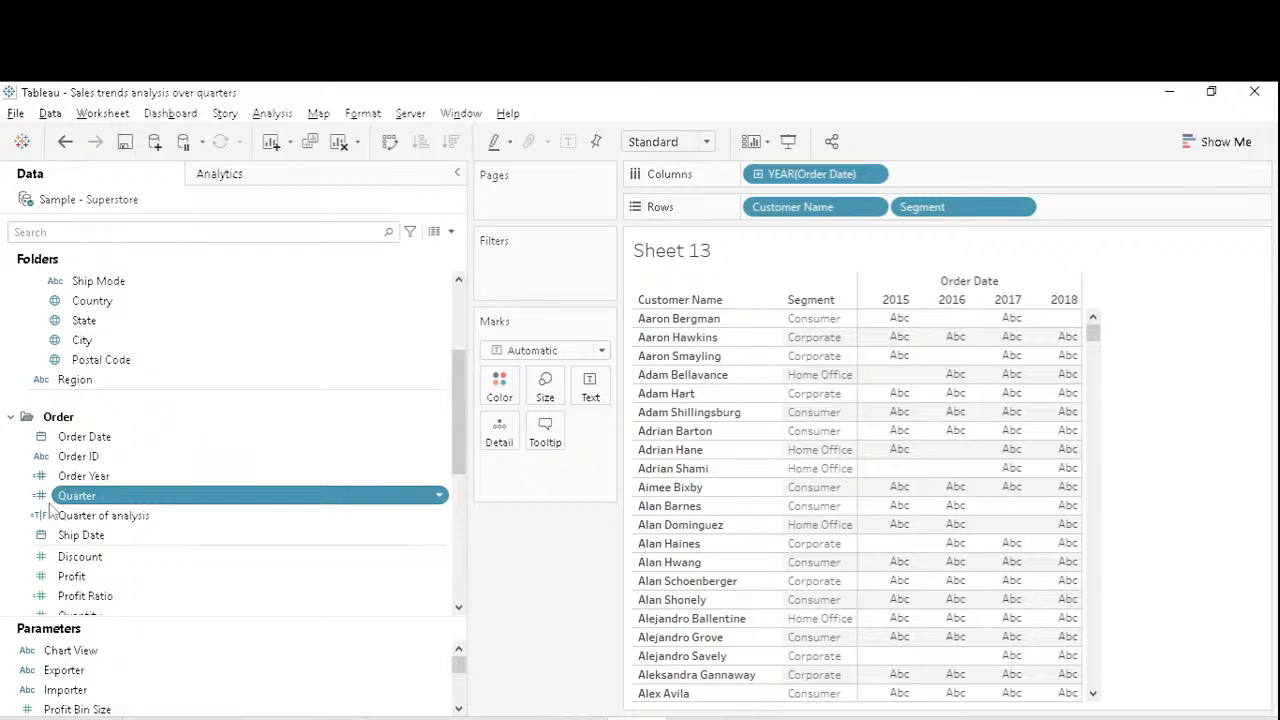
pyautogui.click(80, 512)
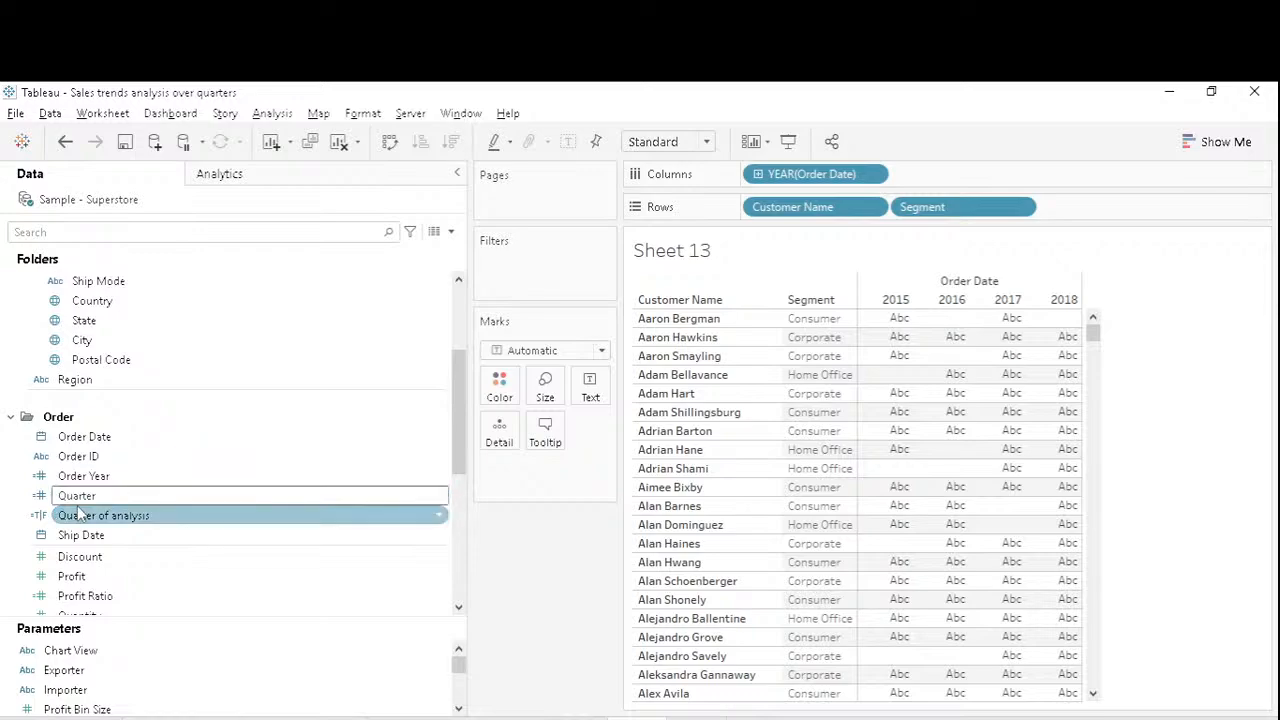
pyautogui.write('Orded')
pyautogui.press('BackSpace')
pyautogui.press('BackSpace')
pyautogui.write('r')
pyautogui.press('Return')
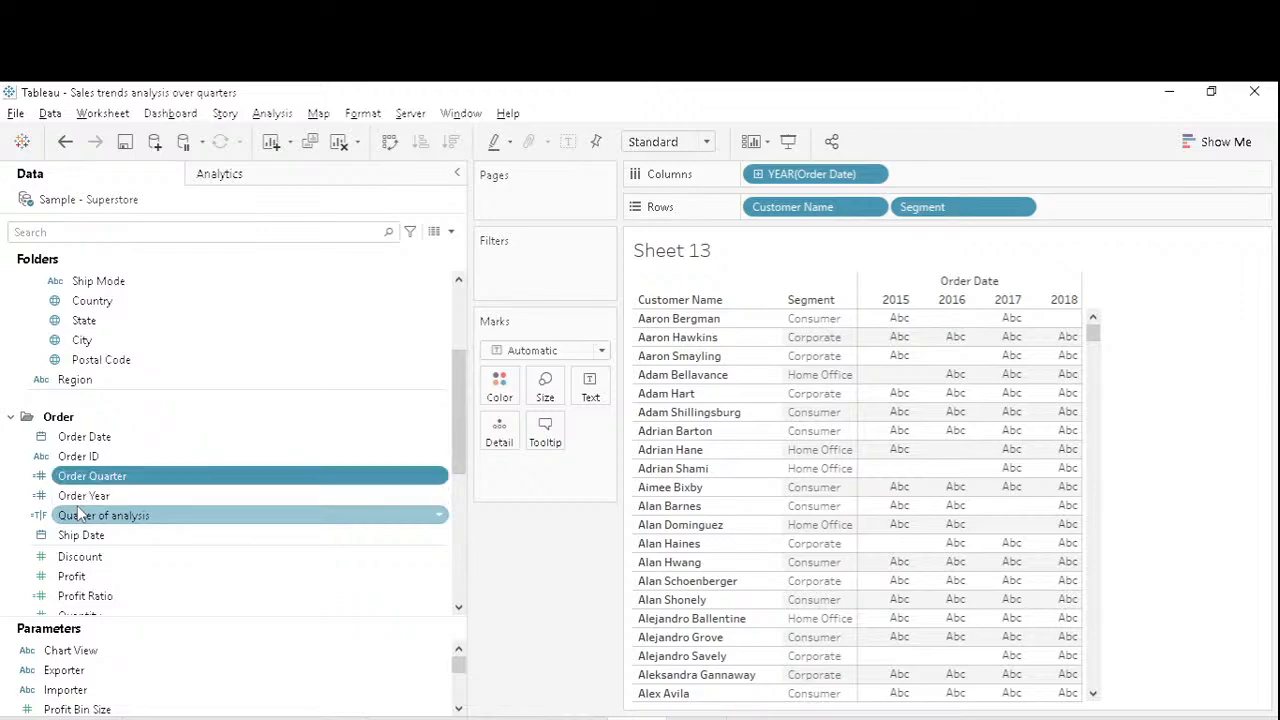
# Rename the Quarter of analysis field in the Order folder to Order Quarter of analysis.
pyautogui.click(165, 514)
pyautogui.write('Ord')
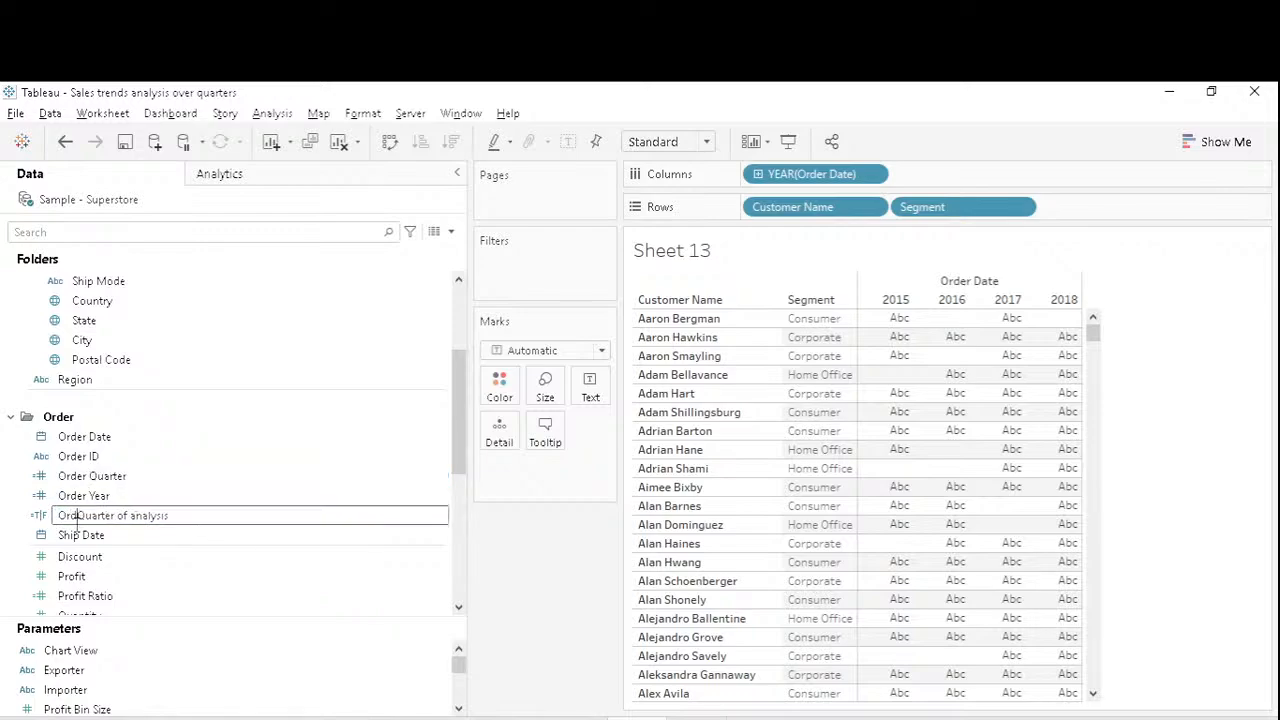
pyautogui.write('er')
pyautogui.press('Return')
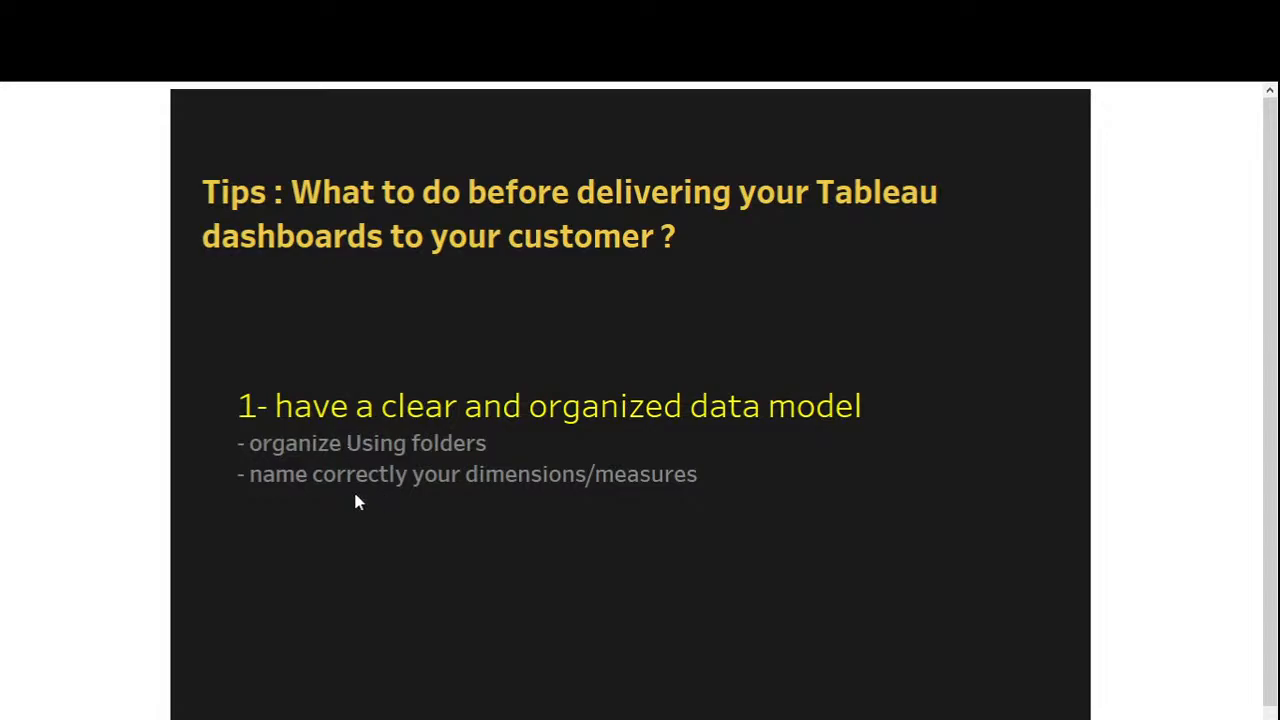
# Exit the presentation view and rename the "sales yoy consumer" sheet to "total sales & yoy trend- consumer".
pyautogui.press('Escape')
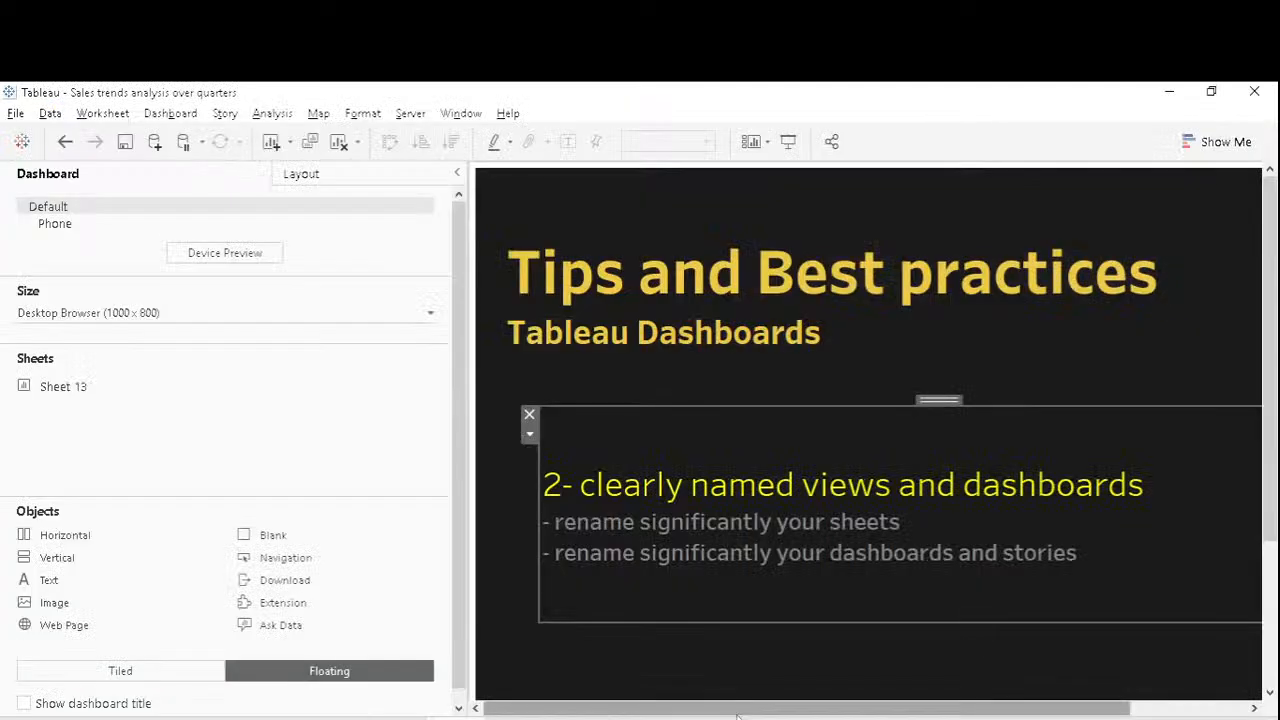
pyautogui.rightClick(313, 716)
pyautogui.press('Escape')
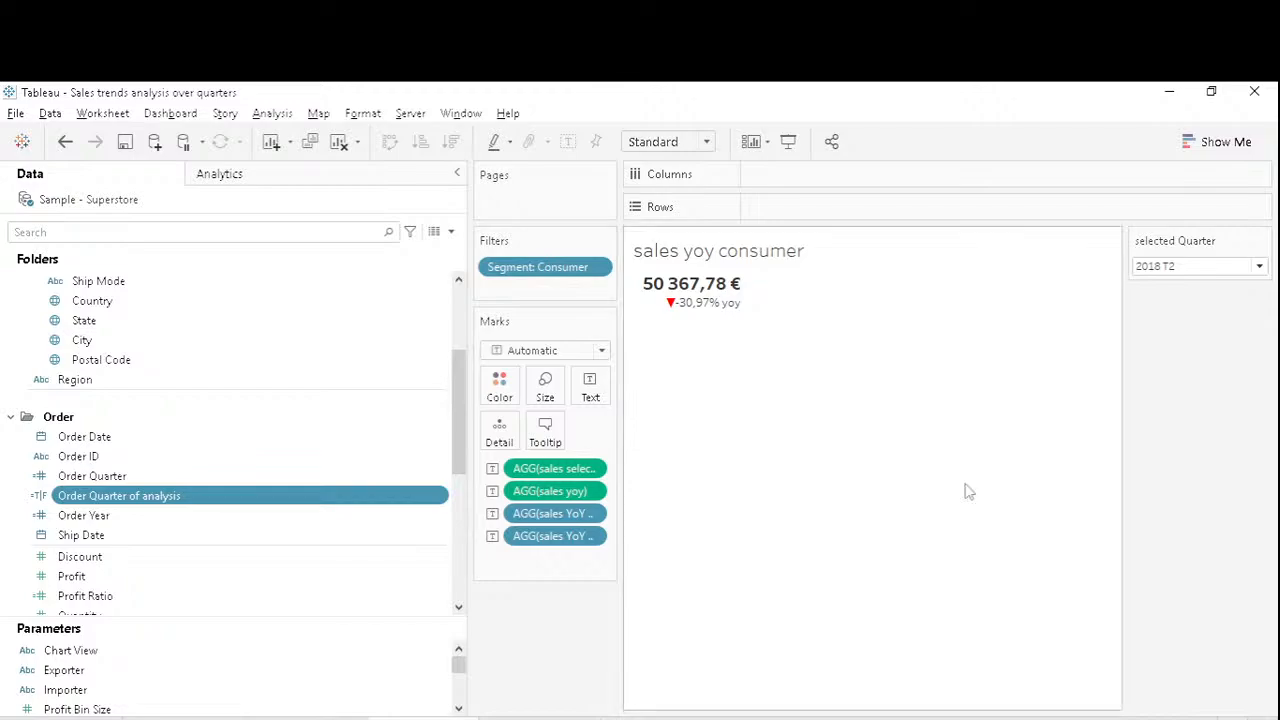
pyautogui.moveTo(690, 305)
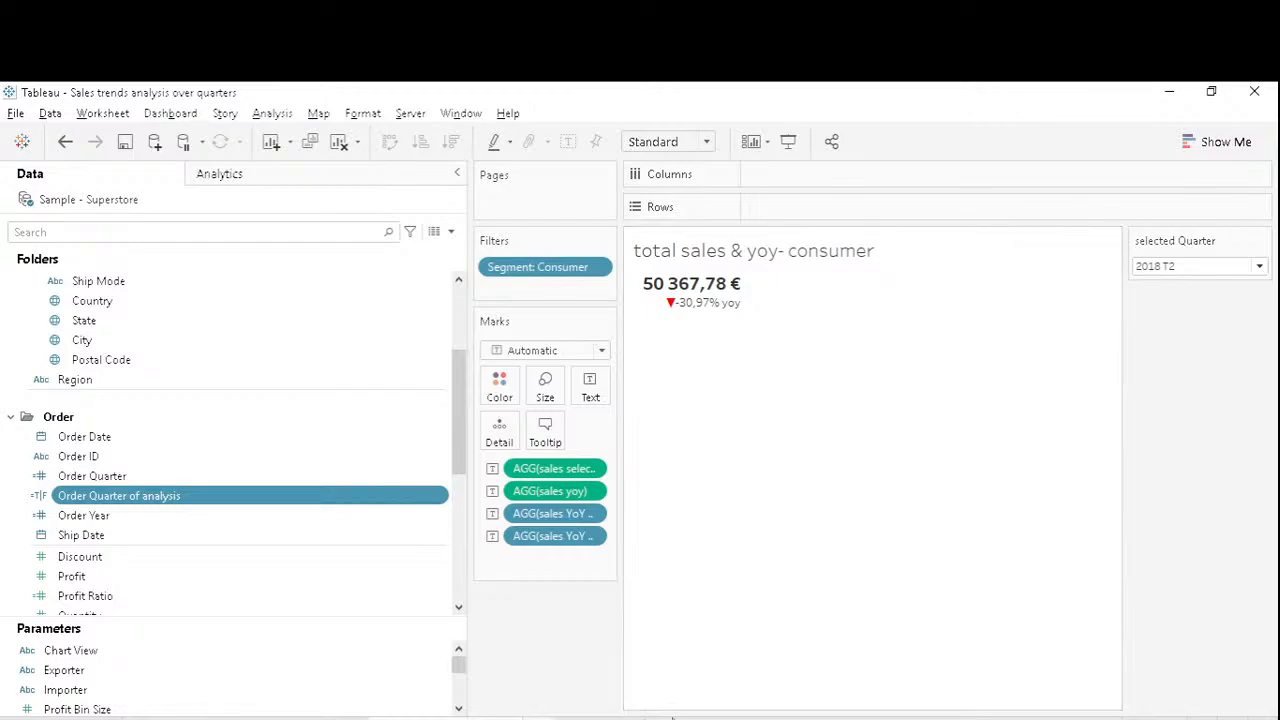
pyautogui.press('Return')
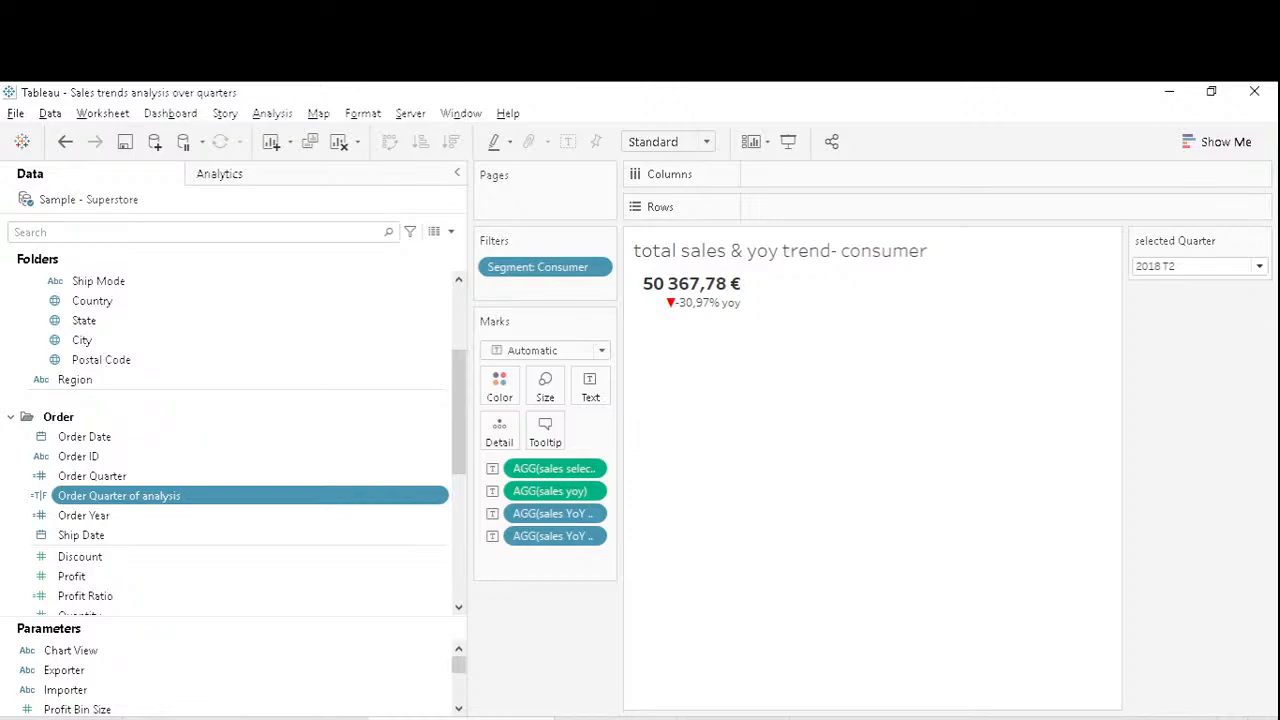
# Rename the "sales trend consumer" sheet to "sales trend over time-consumer".
pyautogui.click(752, 718)
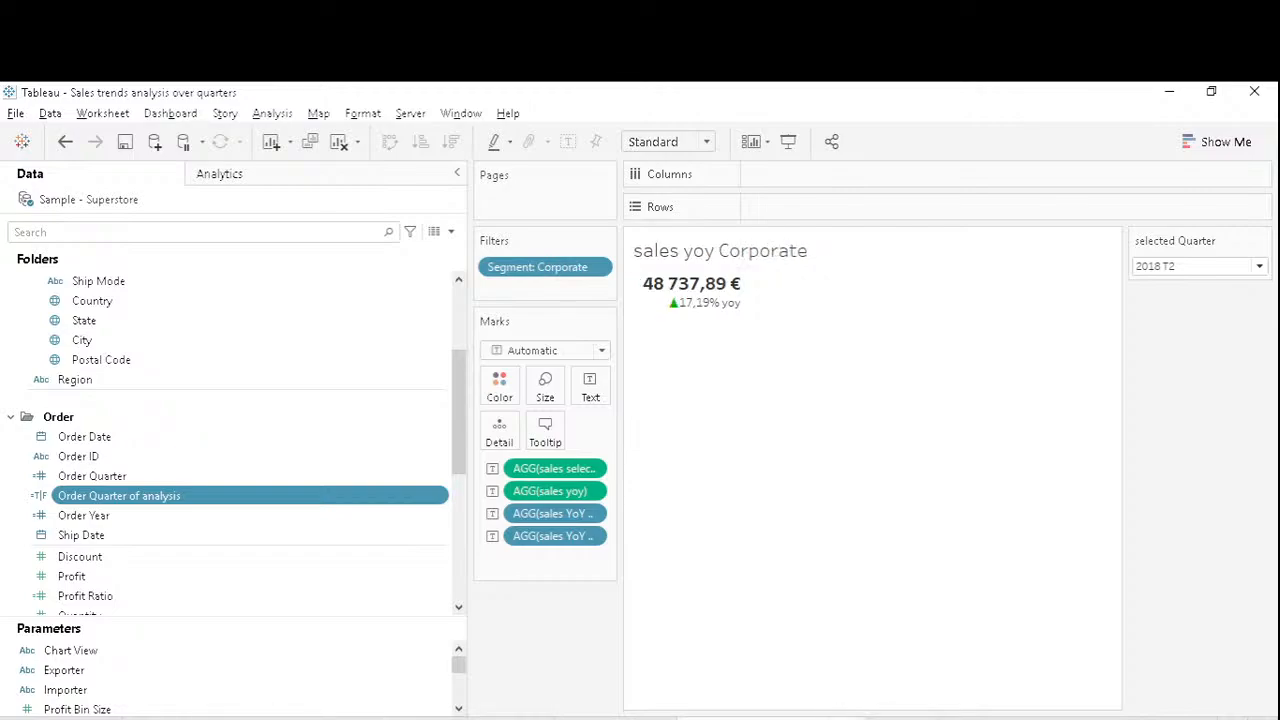
pyautogui.click(616, 718)
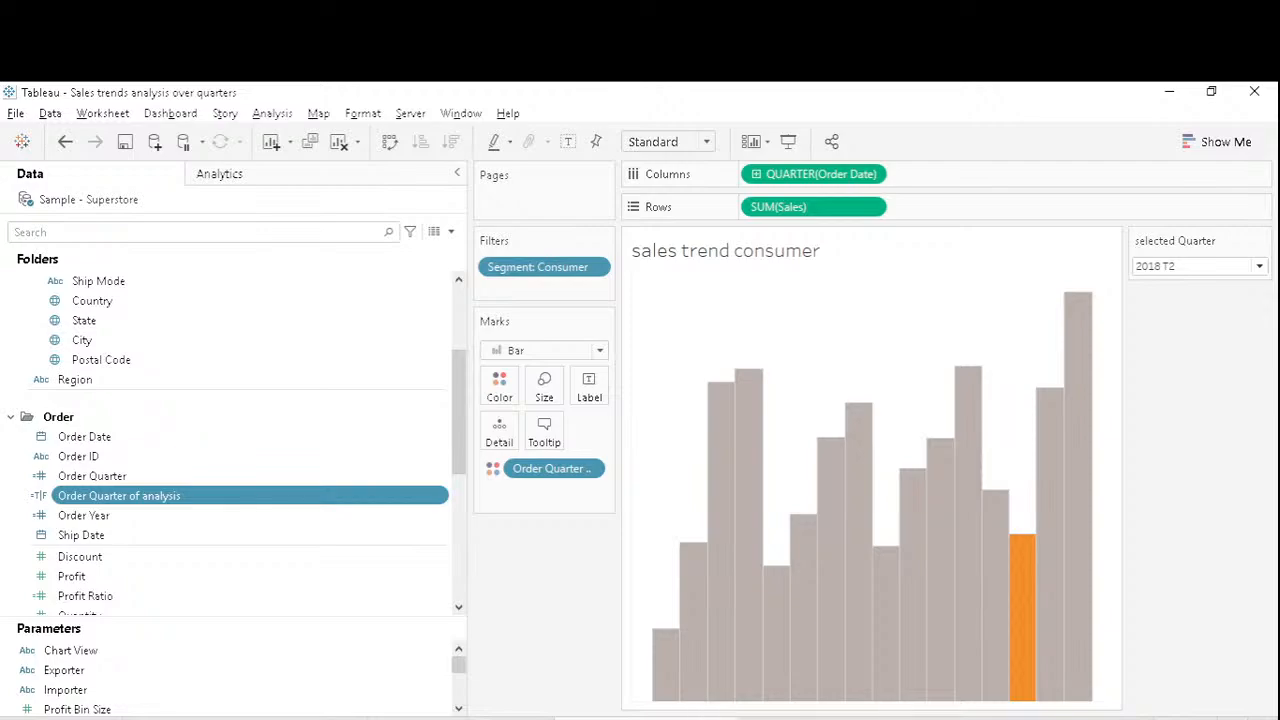
pyautogui.press('Return')
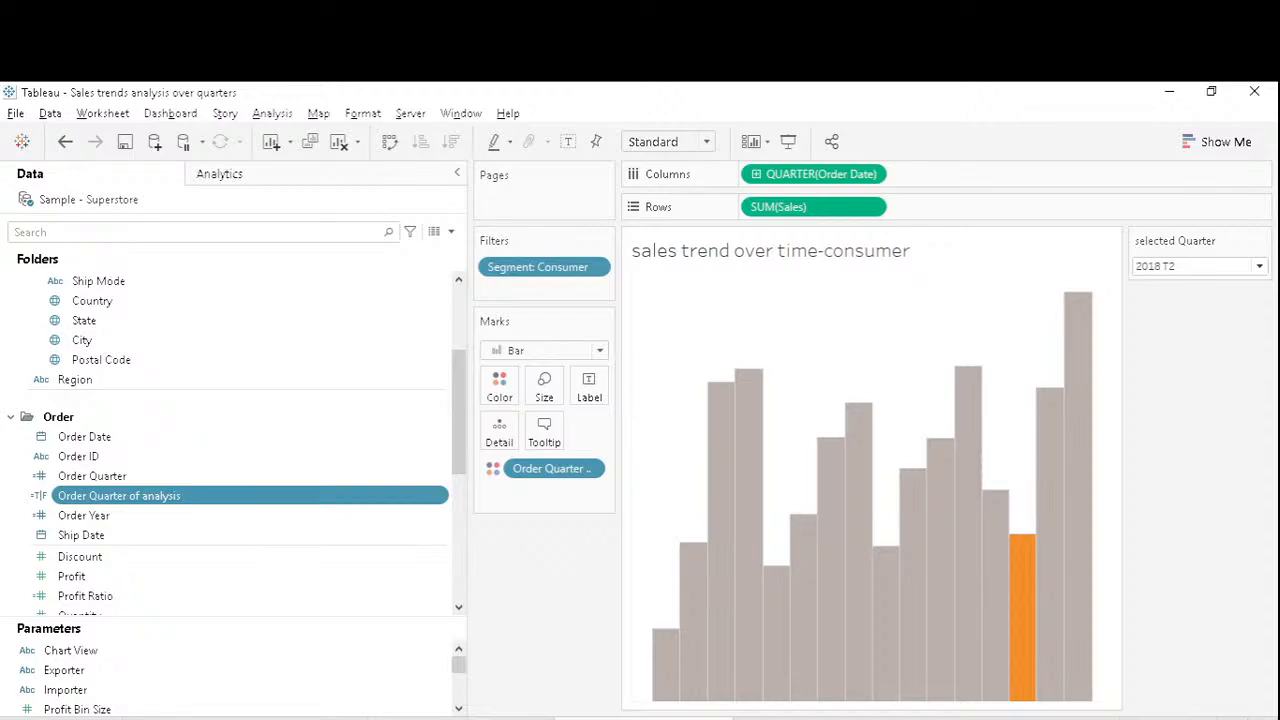
# Rename the "sales trend corporate" sheet to "sales trend over time-corporate".
pyautogui.click(958, 718)
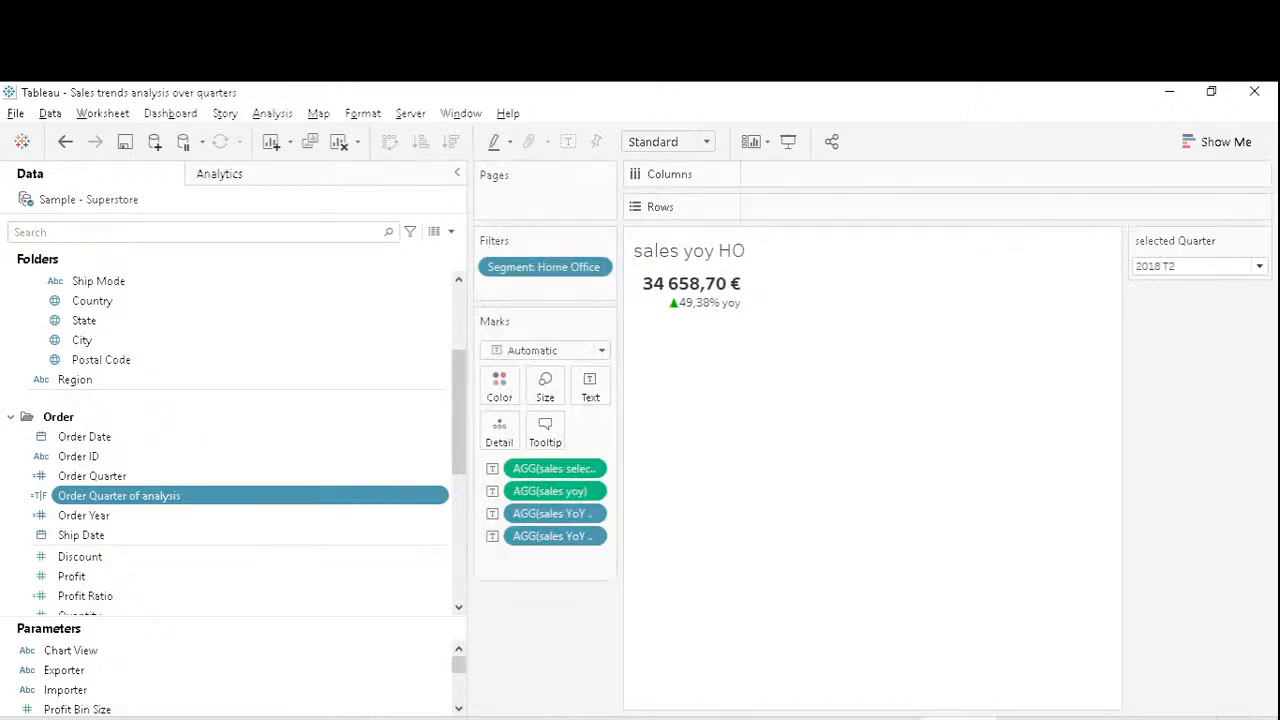
pyautogui.click(1043, 718)
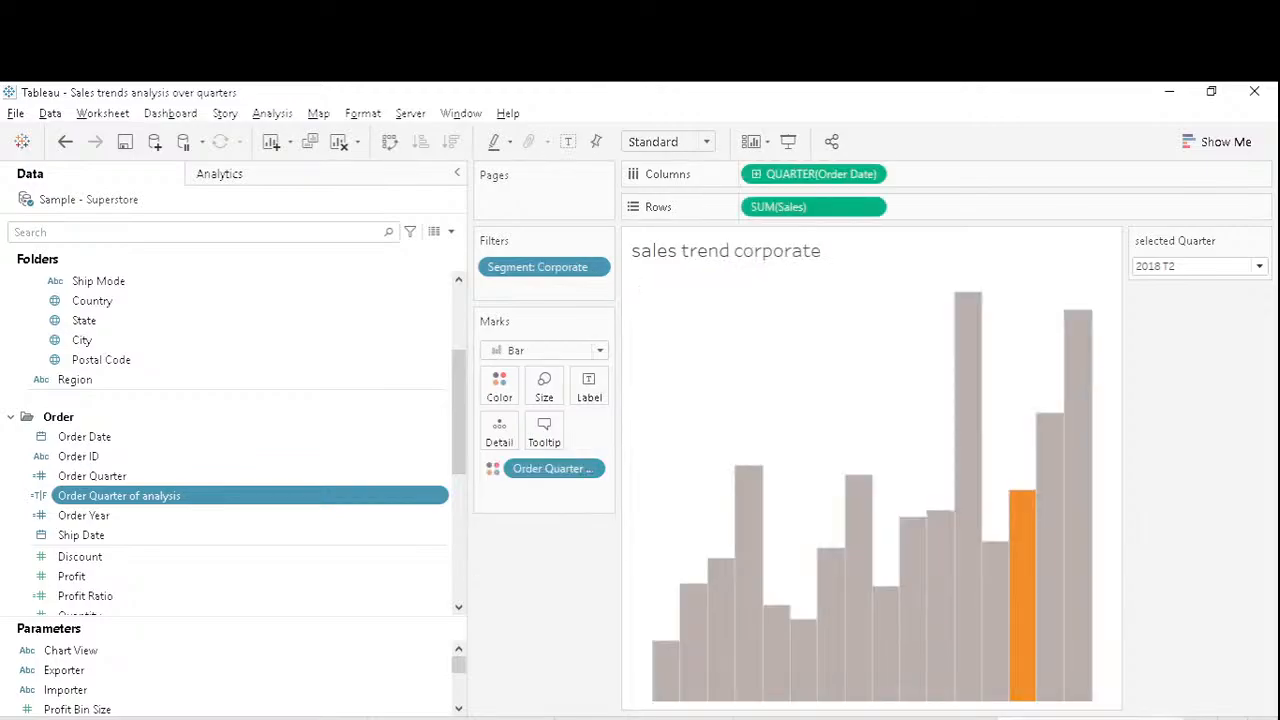
pyautogui.press('Return')
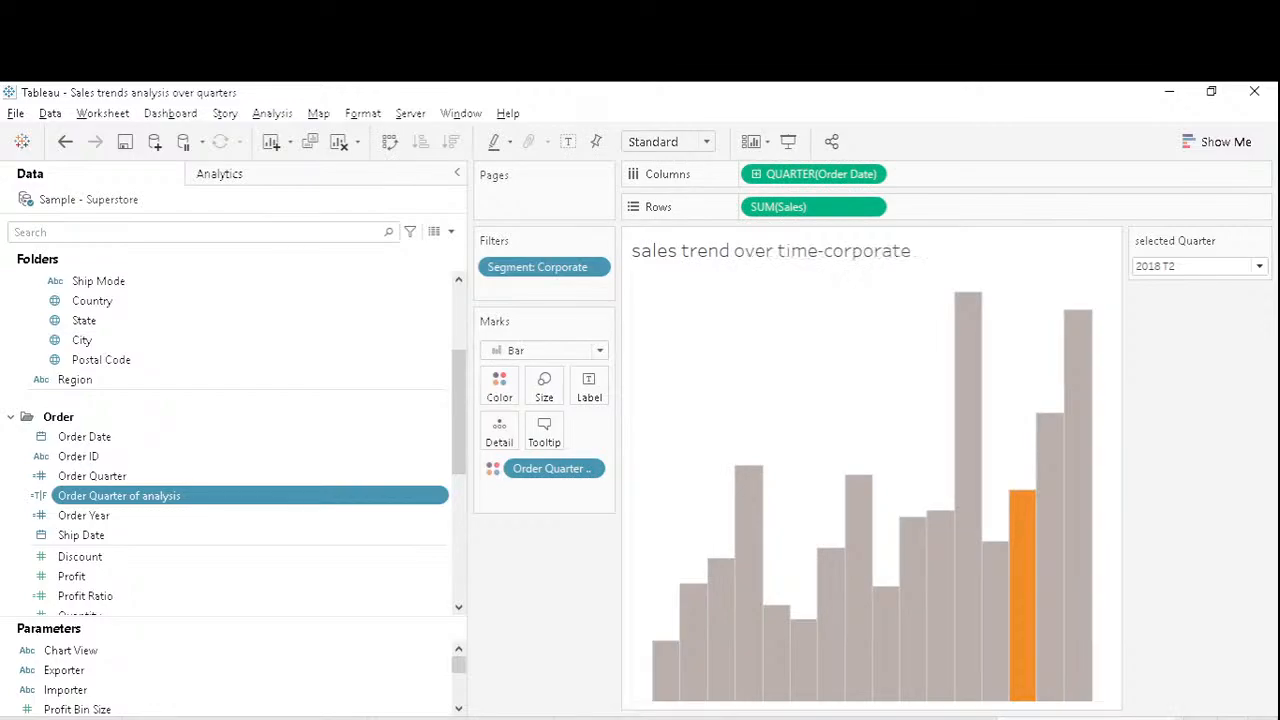
# Rename the Corporate and HO sales yoy sheets to "total sales & yoy trend- corporate" and "total sales & yoy trend- HO".
pyautogui.click(958, 718)
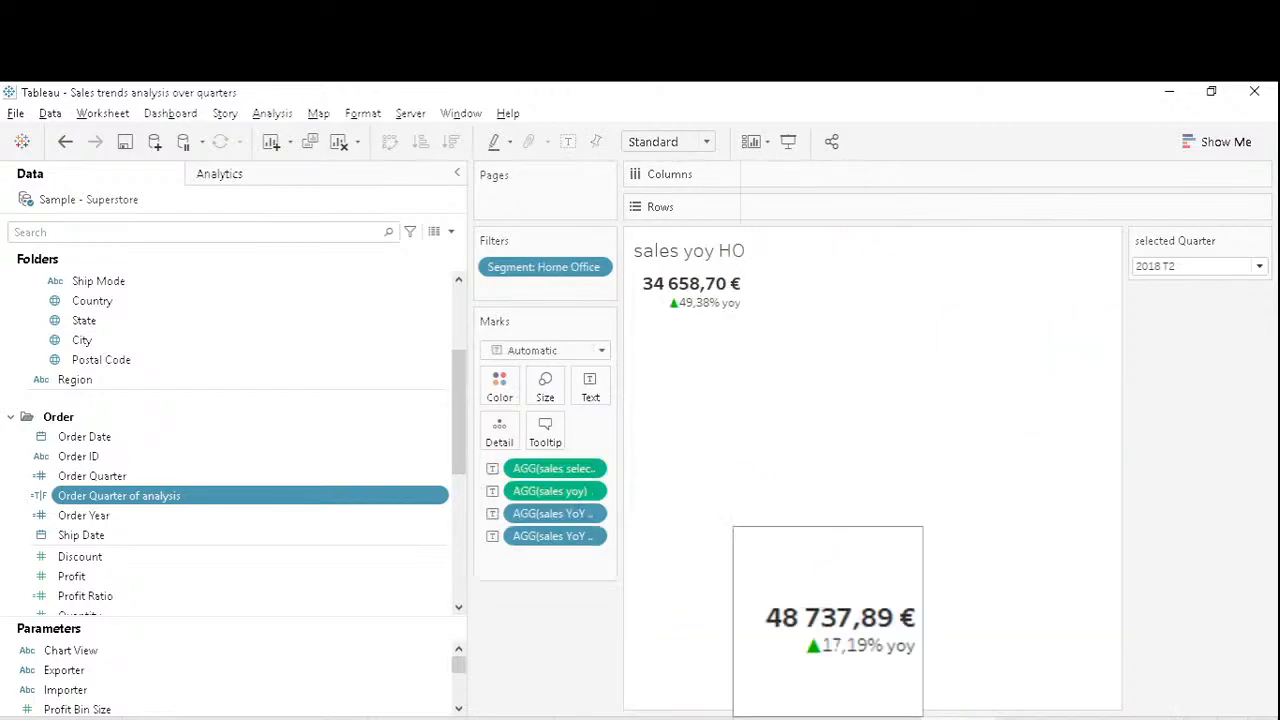
pyautogui.click(828, 718)
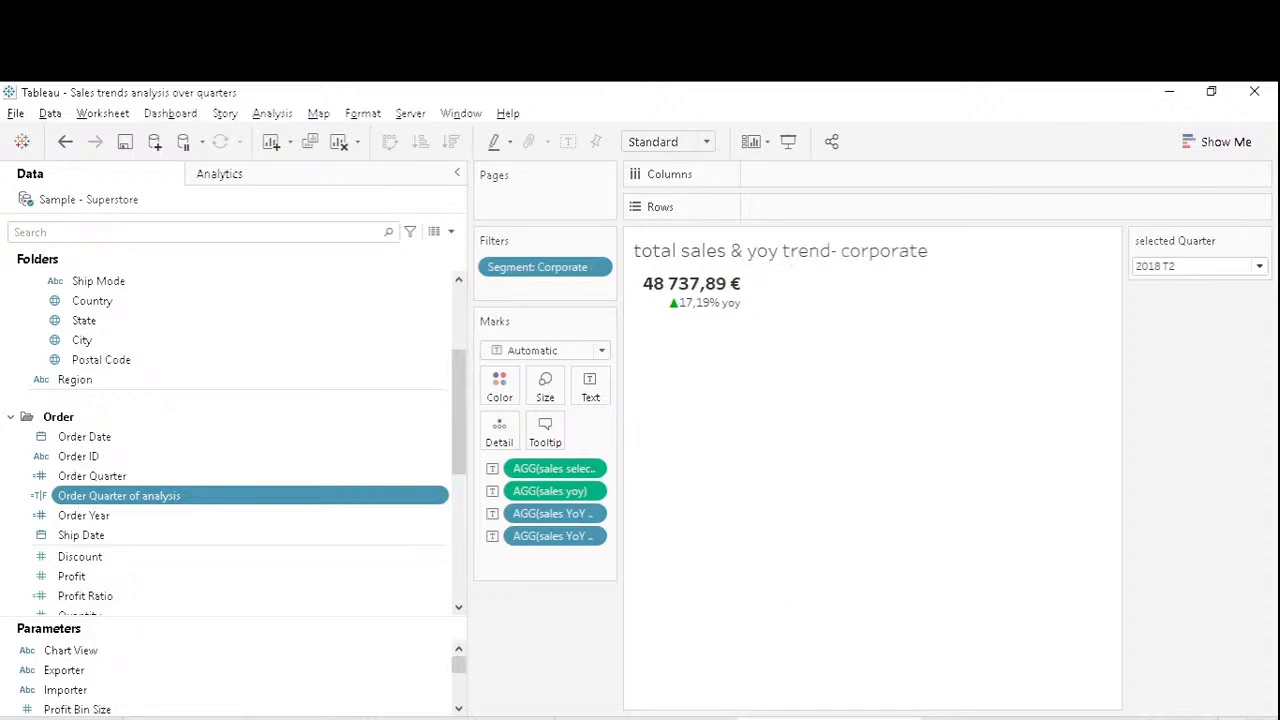
pyautogui.click(958, 718)
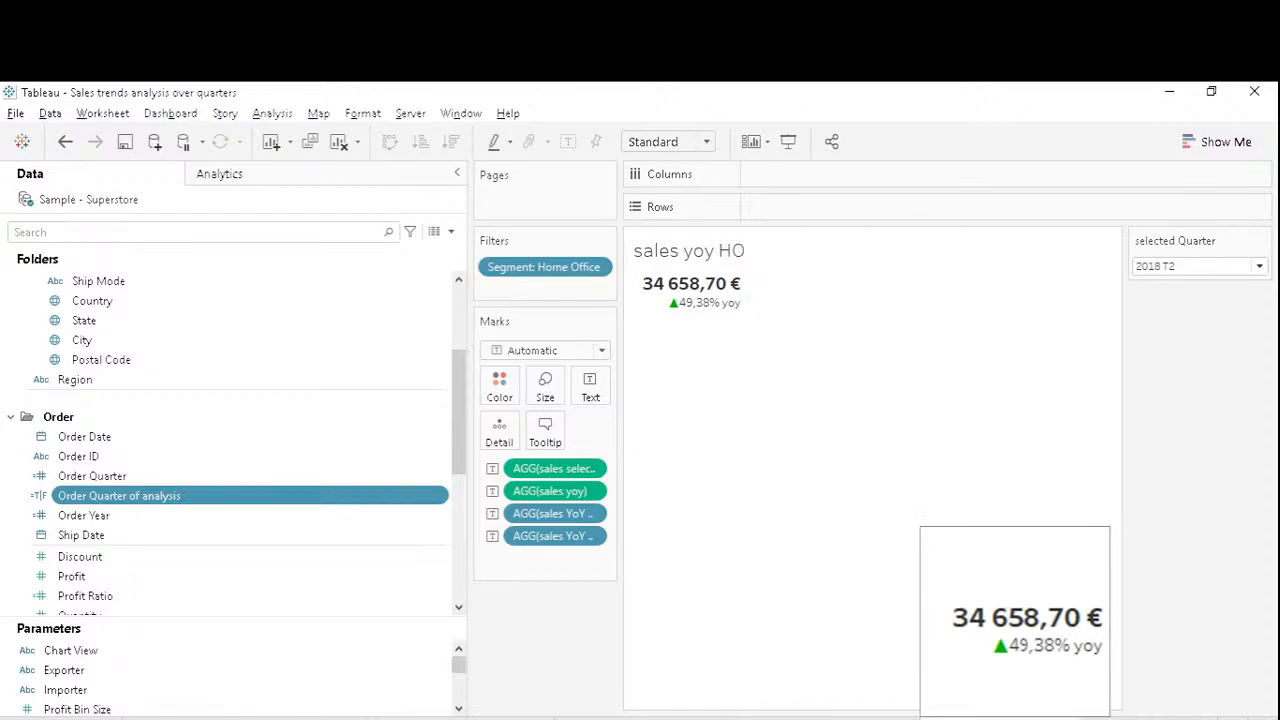
pyautogui.press('Return')
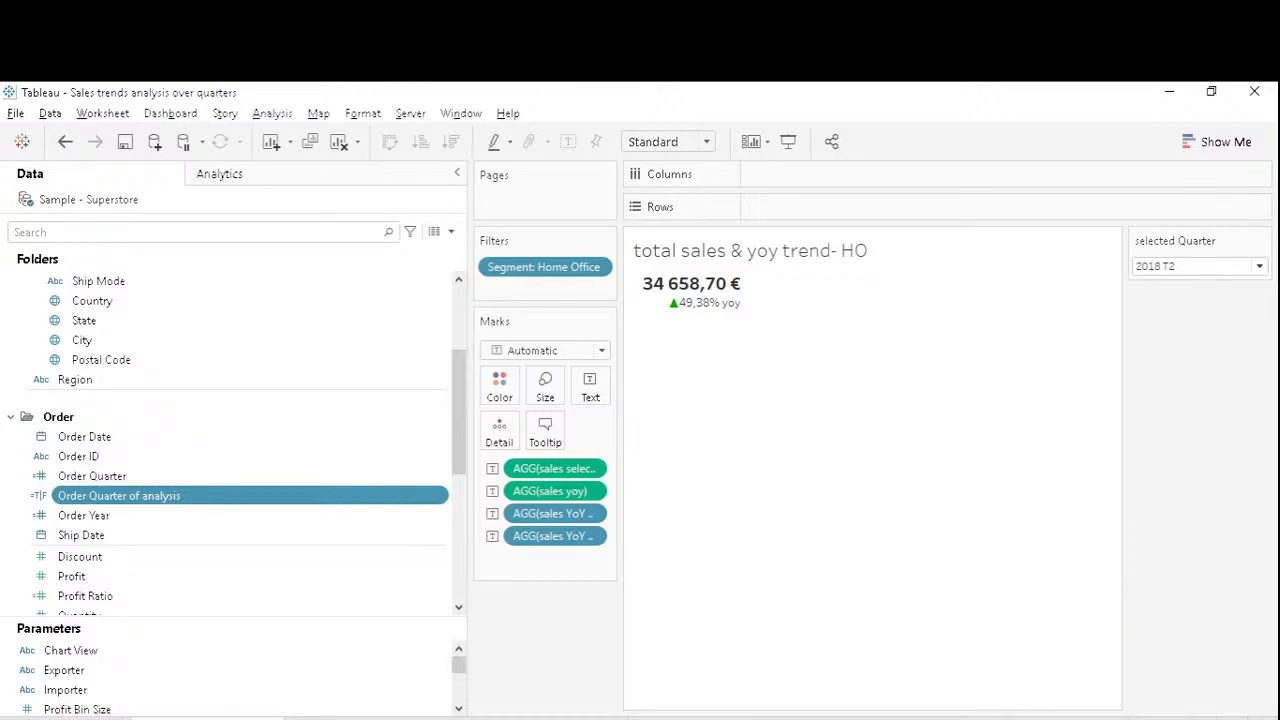
# View the dashboard of sales analysis per segment in presentation mode, and return to its editing view.
pyautogui.hotkey('alt', 'Tab')
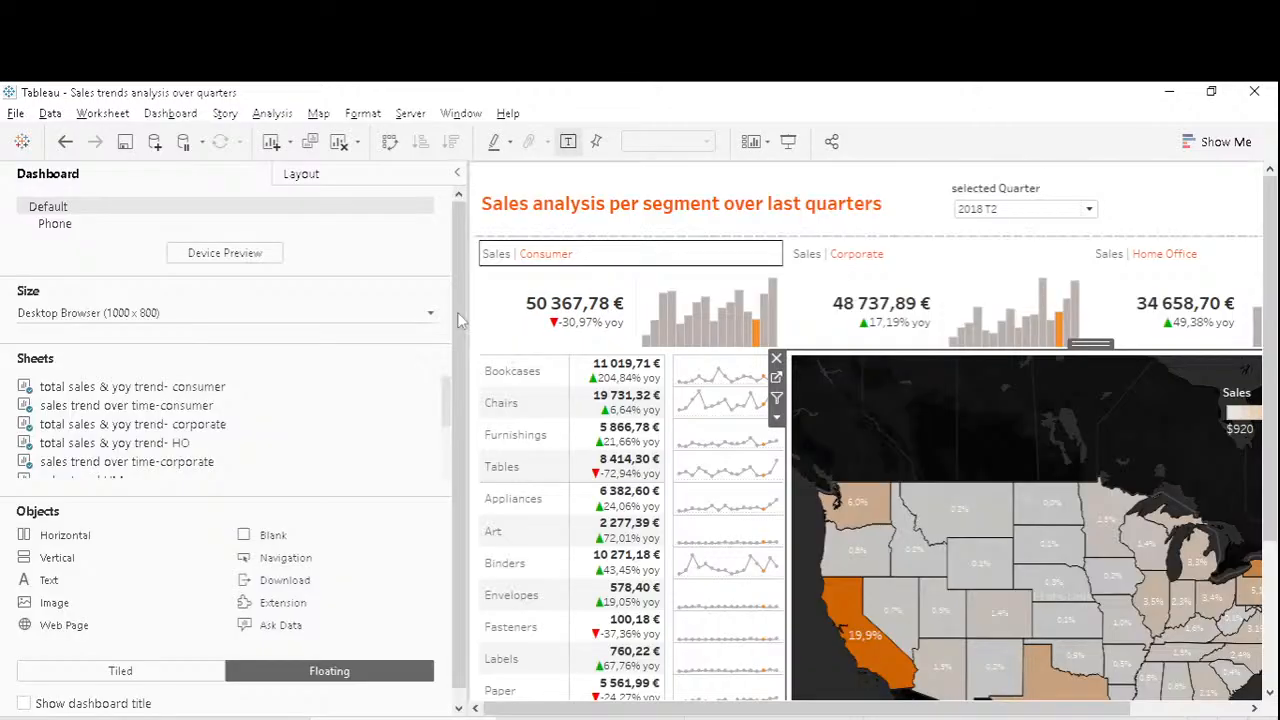
pyautogui.press('F7')
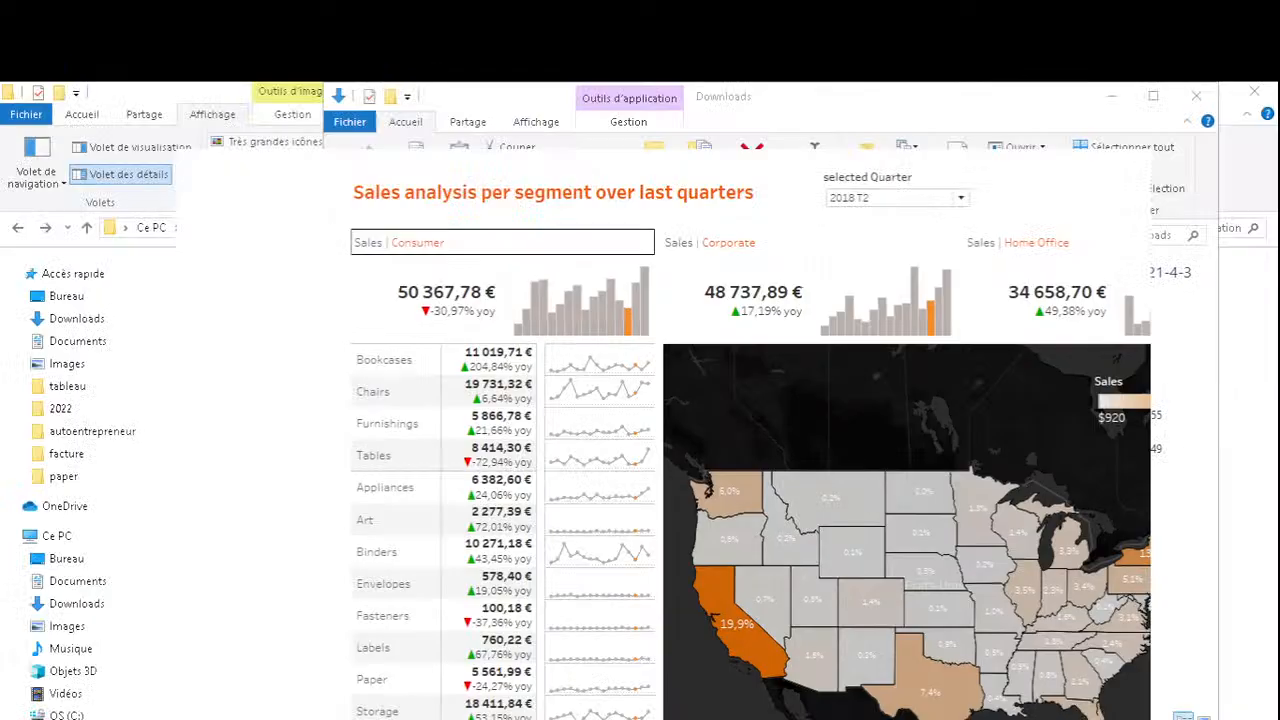
pyautogui.click(480, 719)
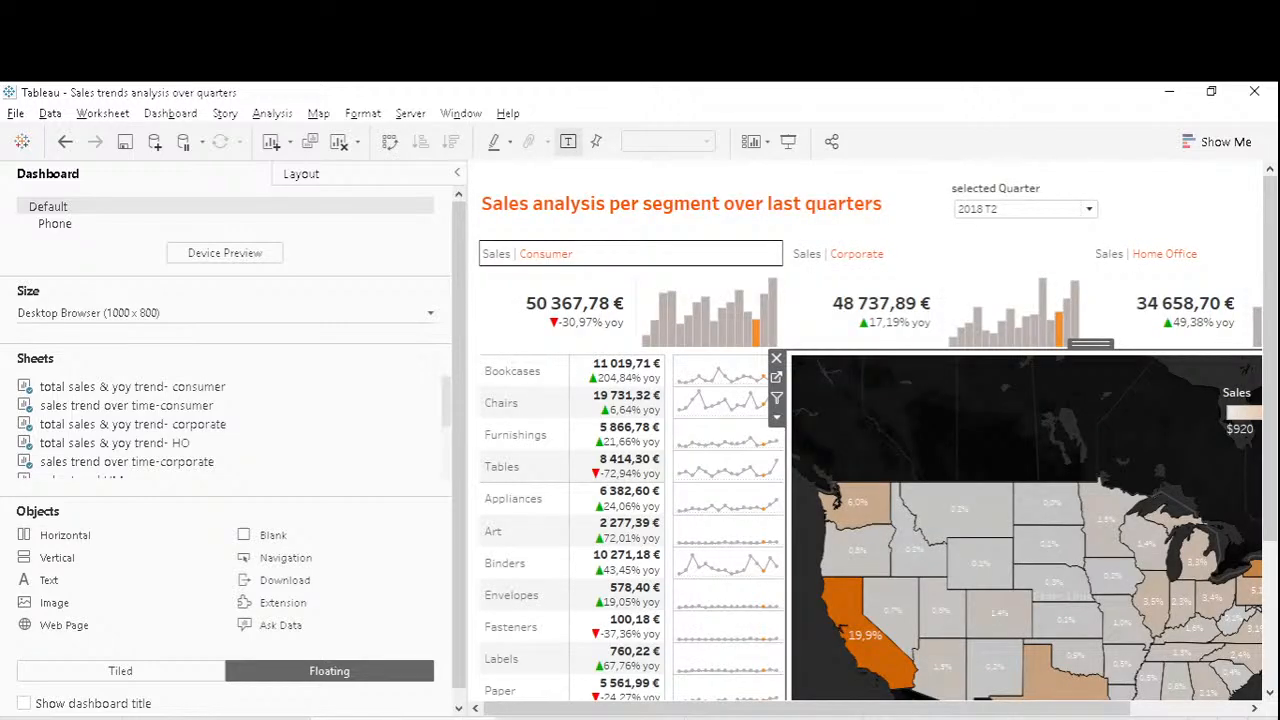
# Hide all worksheets used by the dashboards, and check the availability of the hide and unhide options.
pyautogui.rightClick(383, 378)
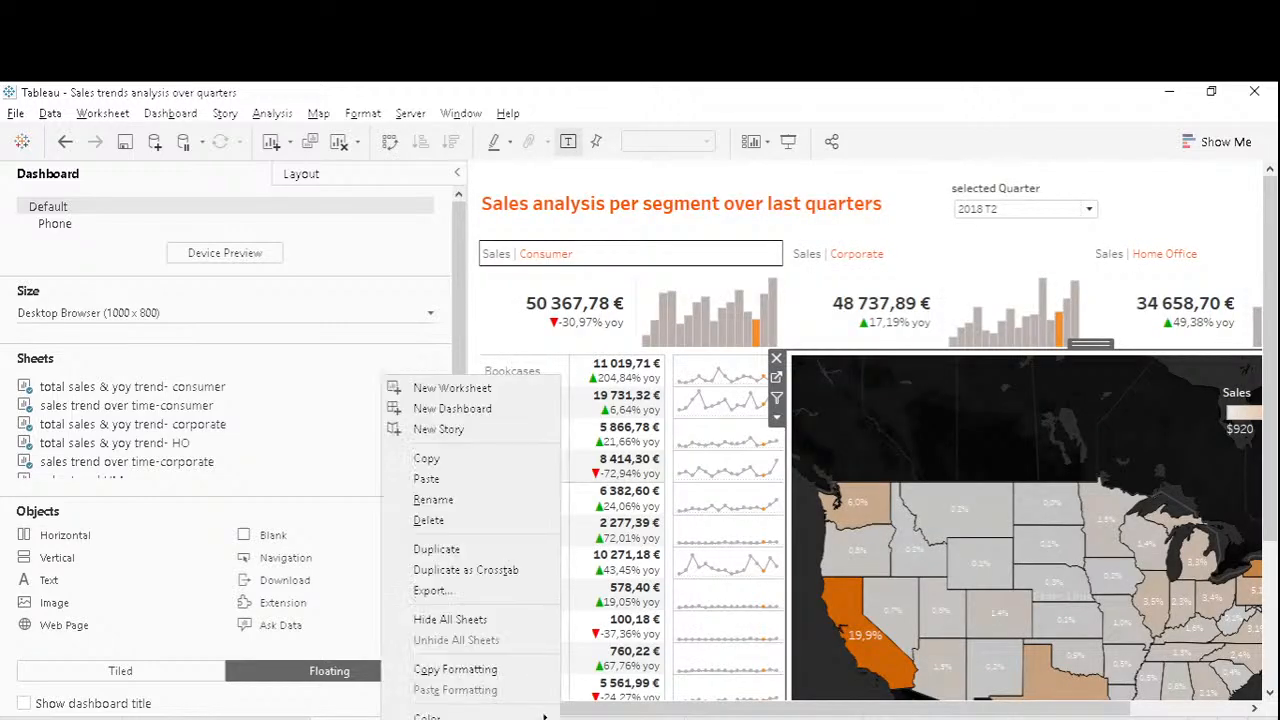
pyautogui.click(446, 620)
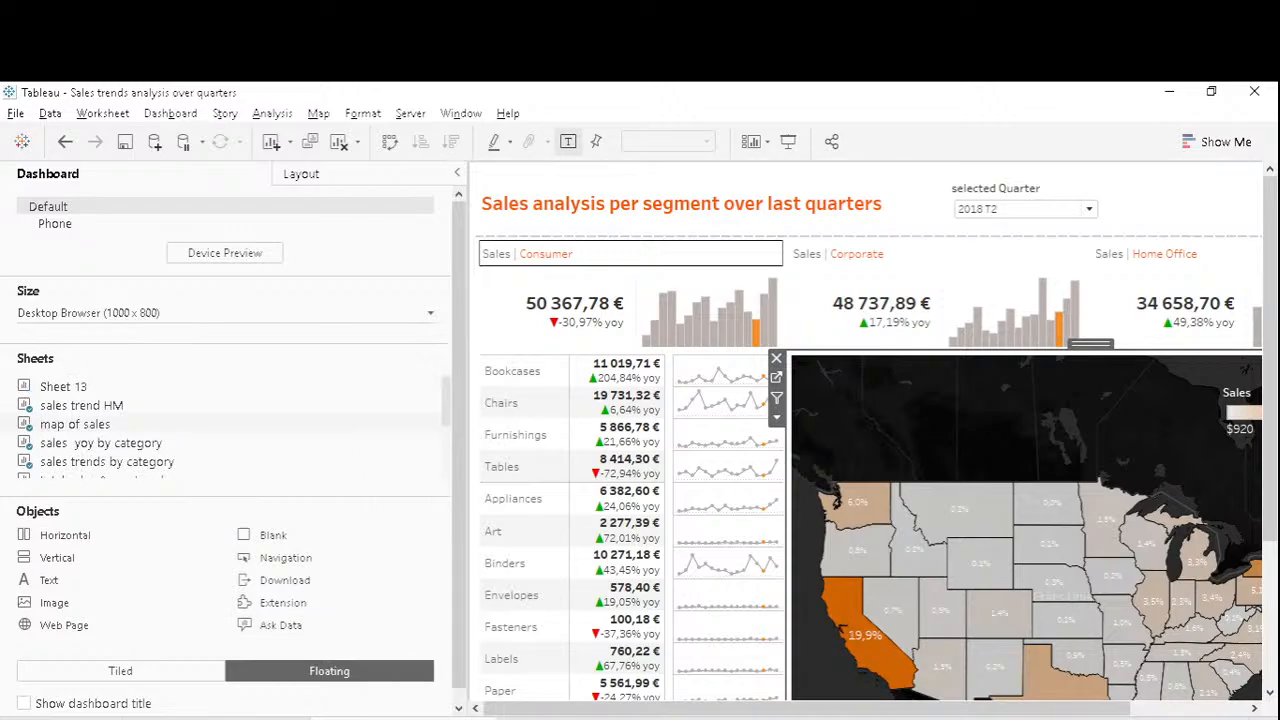
pyautogui.rightClick(270, 718)
pyautogui.click(403, 718)
pyautogui.rightClick(244, 716)
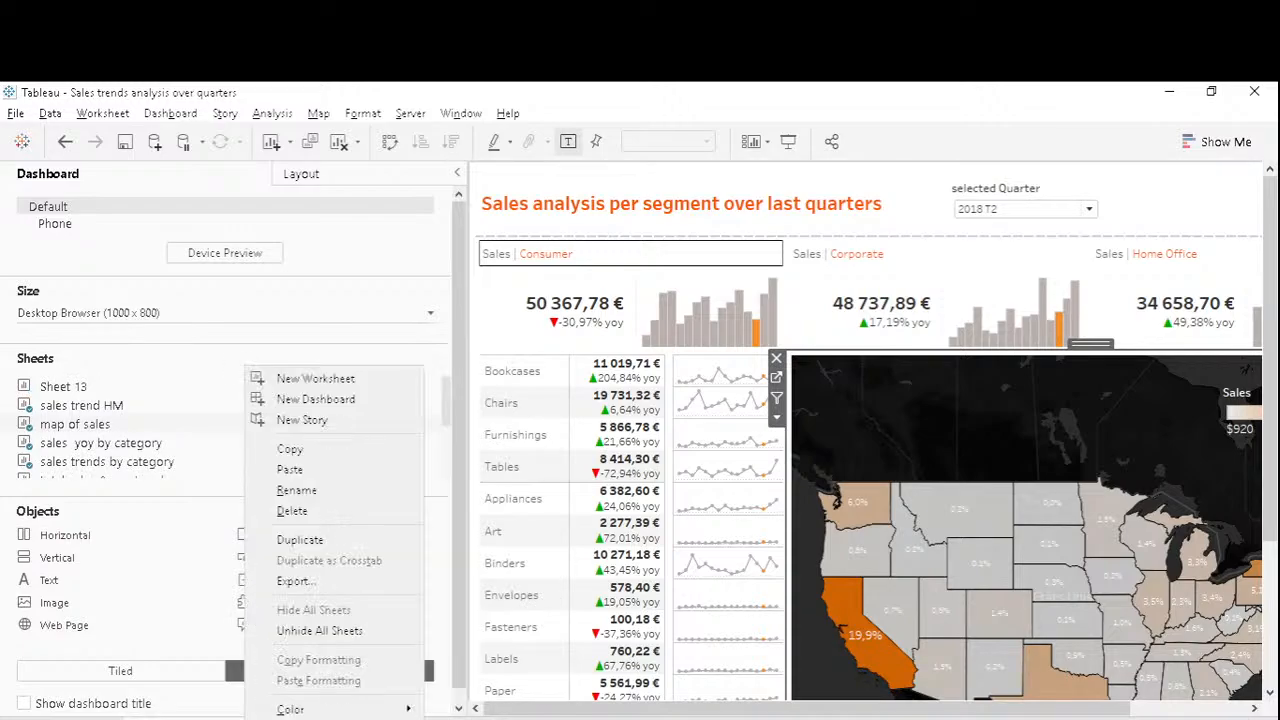
# Delete the unused worksheet Sheet 13 from the workbook.
pyautogui.click(767, 717)
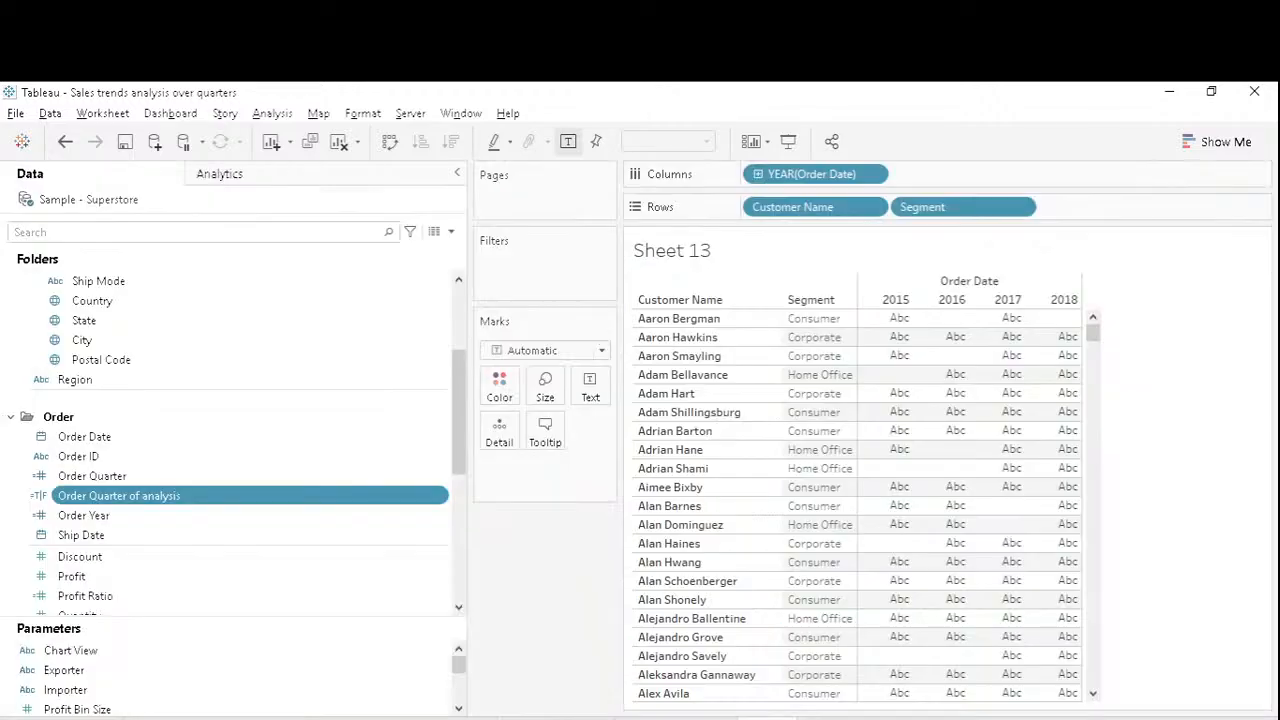
pyautogui.rightClick(767, 717)
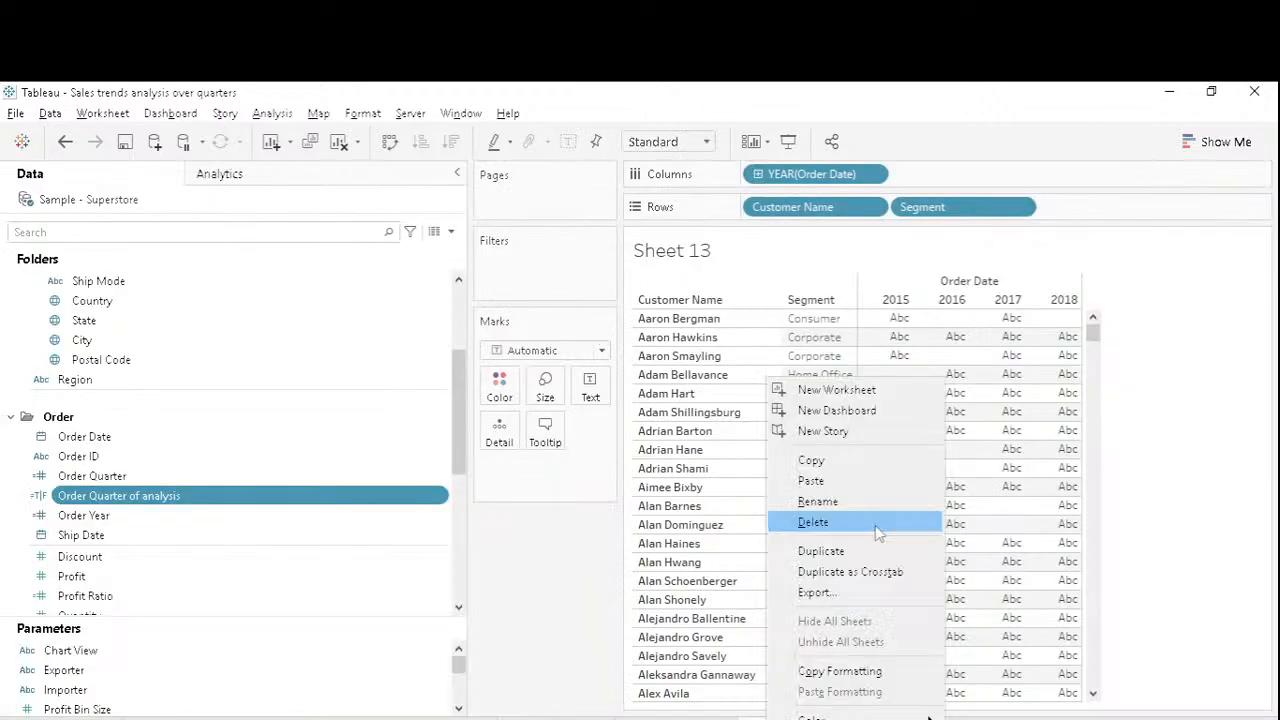
pyautogui.click(876, 533)
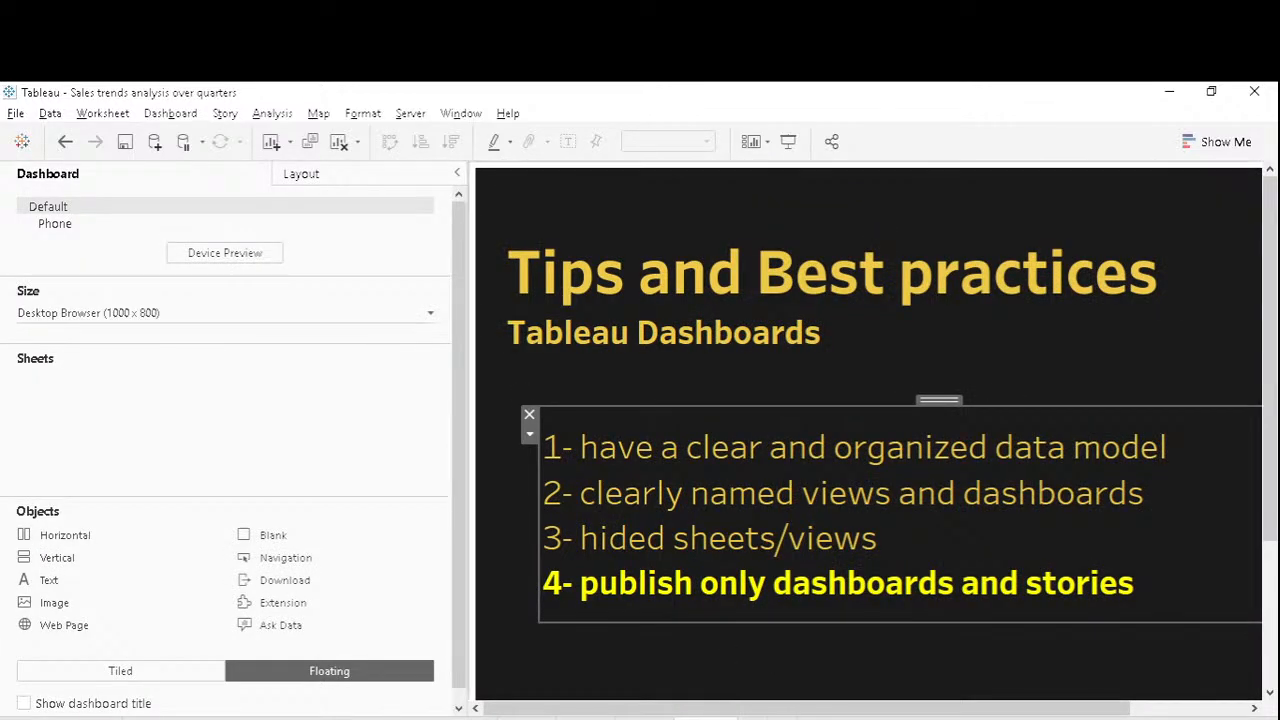
# Build the Sales story with the dashboard analyzing sales over time, category and location and the sankey dashboard as two story points.
pyautogui.click(175, 717)
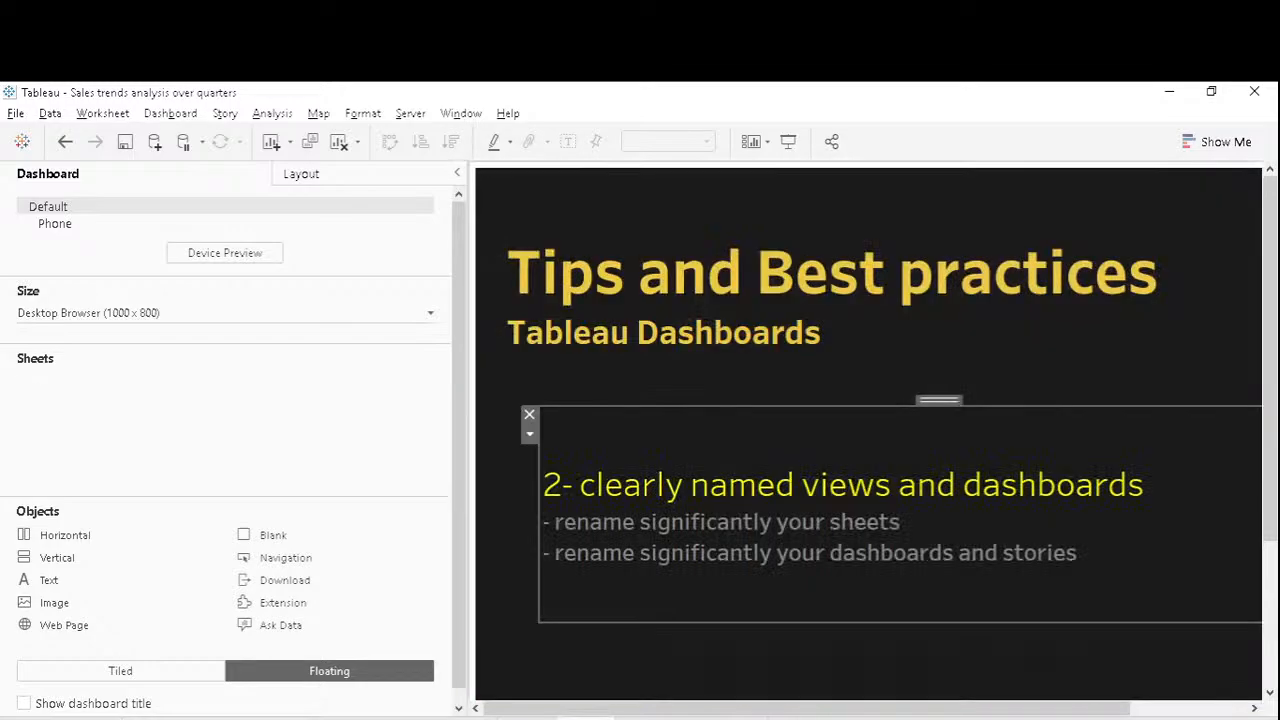
pyautogui.moveTo(526, 719)
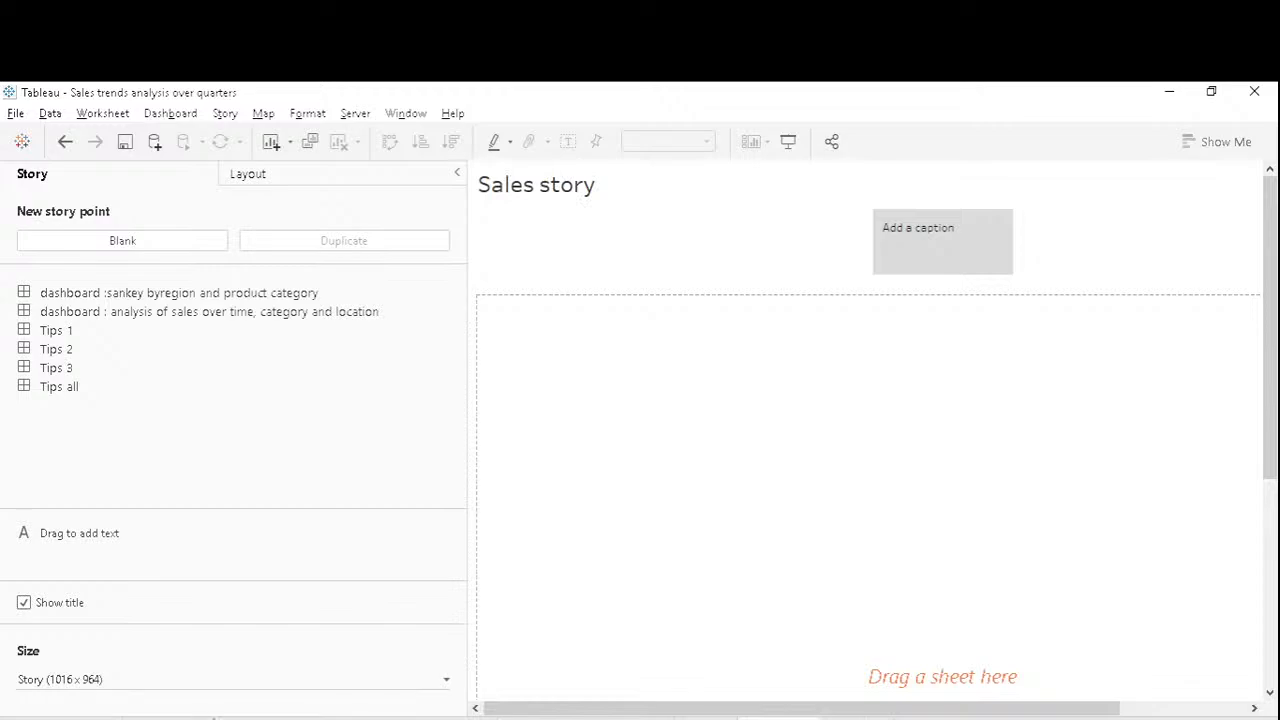
pyautogui.moveTo(157, 316); pyautogui.dragTo(713, 392)
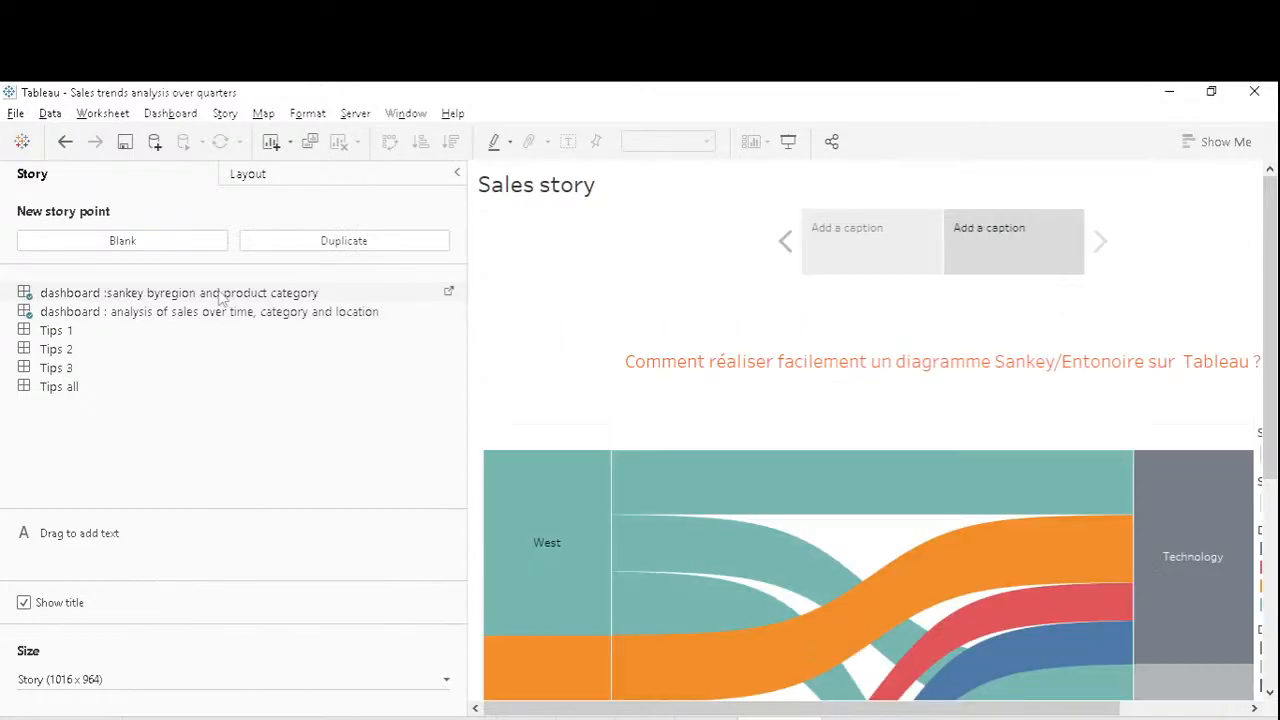
# Set the story's navigator style to Dots and hide the Sales story title.
pyautogui.click(280, 180)
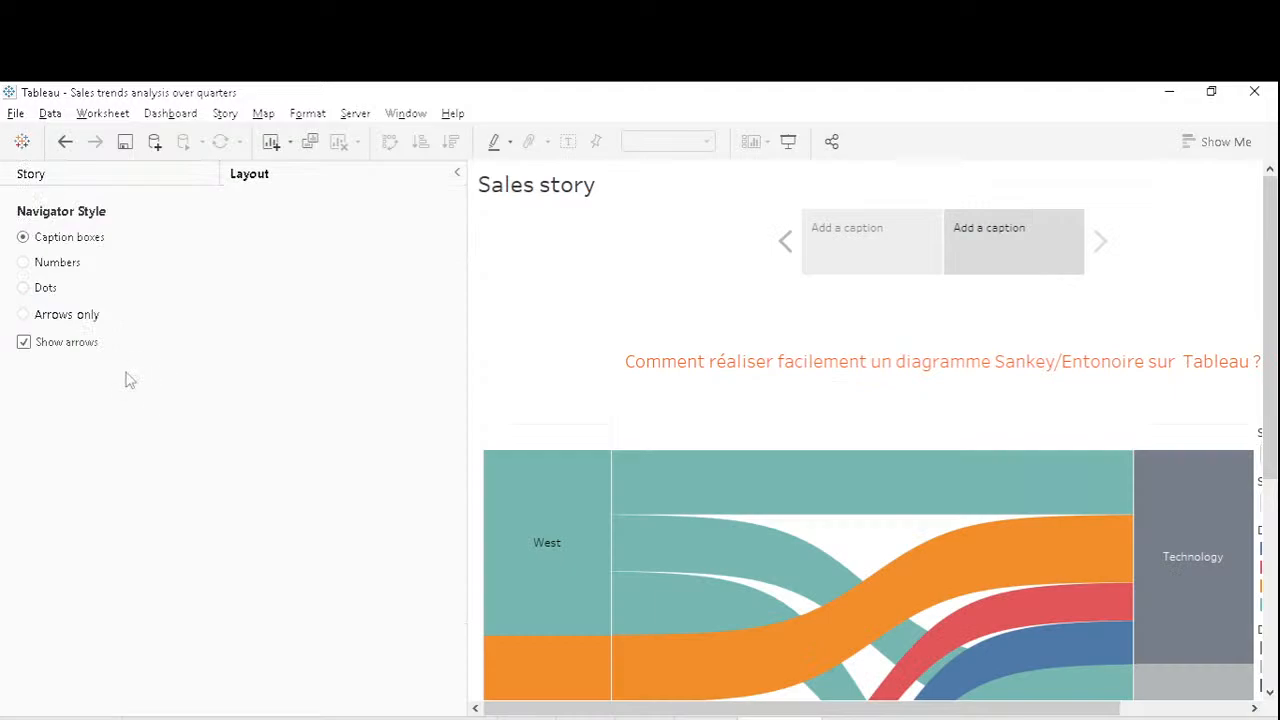
pyautogui.click(23, 262)
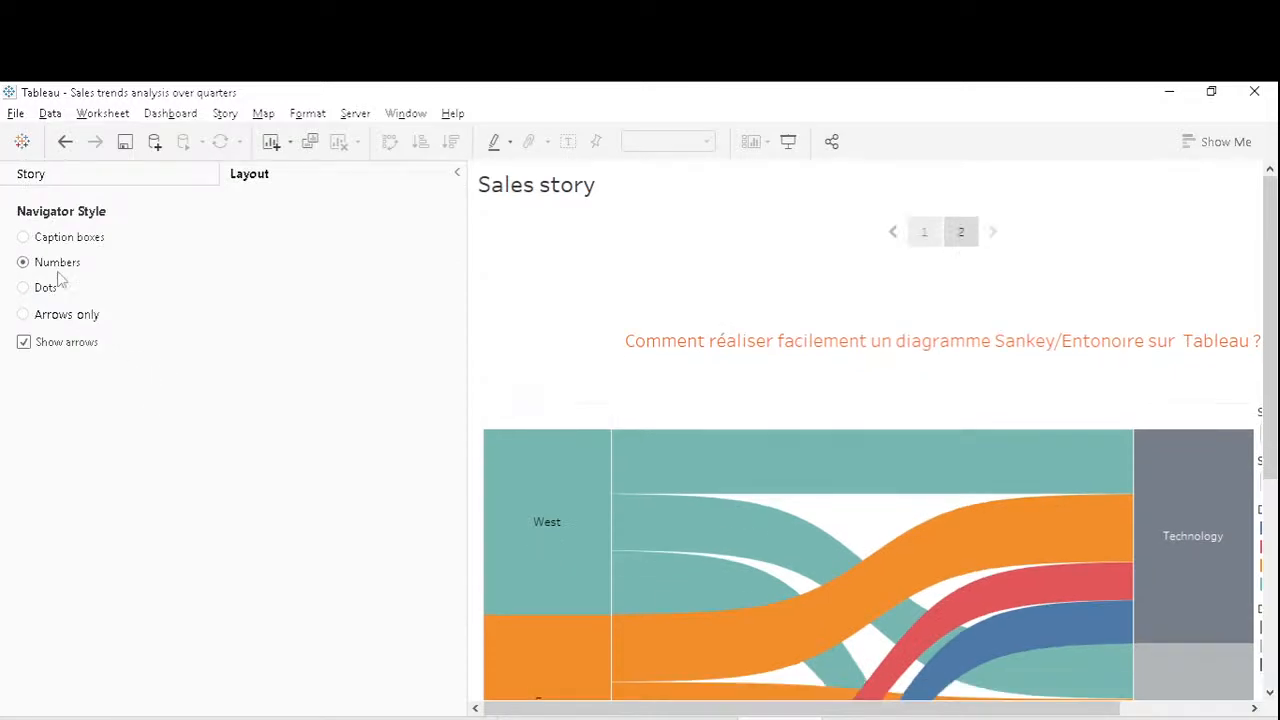
pyautogui.click(46, 287)
pyautogui.rightClick(517, 198)
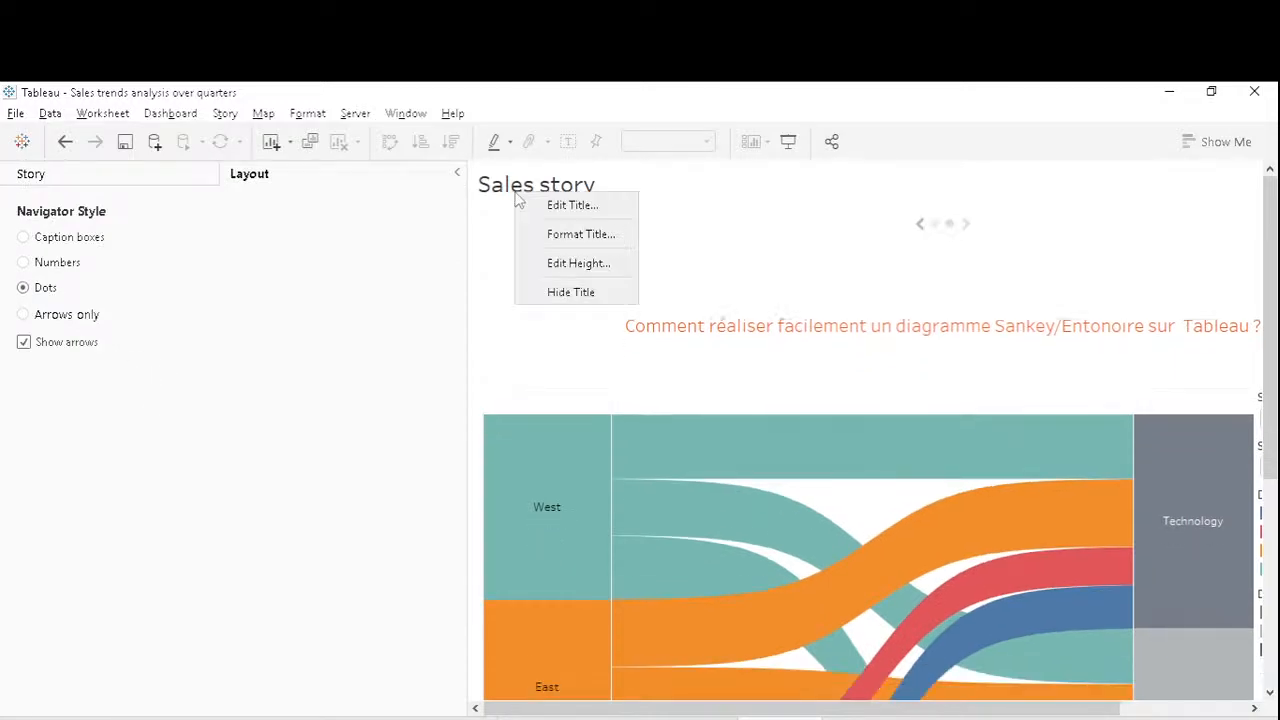
pyautogui.click(570, 292)
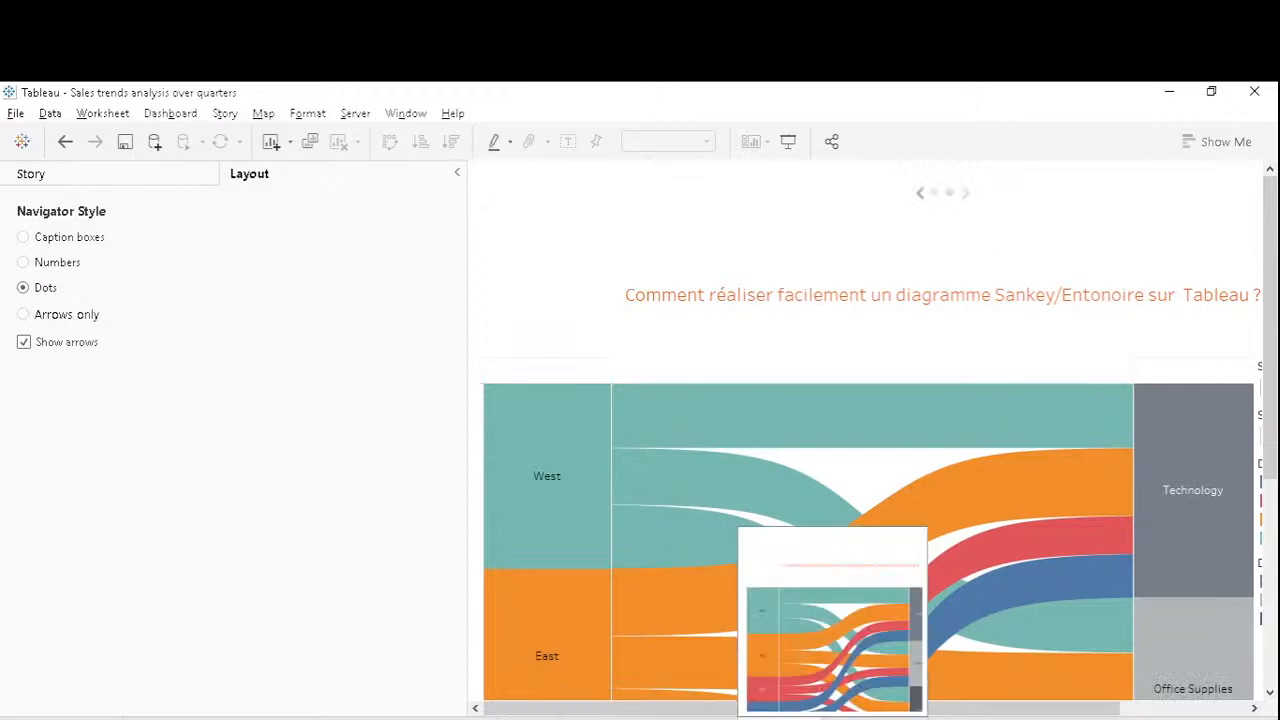
# Open the sheet options of the Sales story.
pyautogui.rightClick(800, 716)
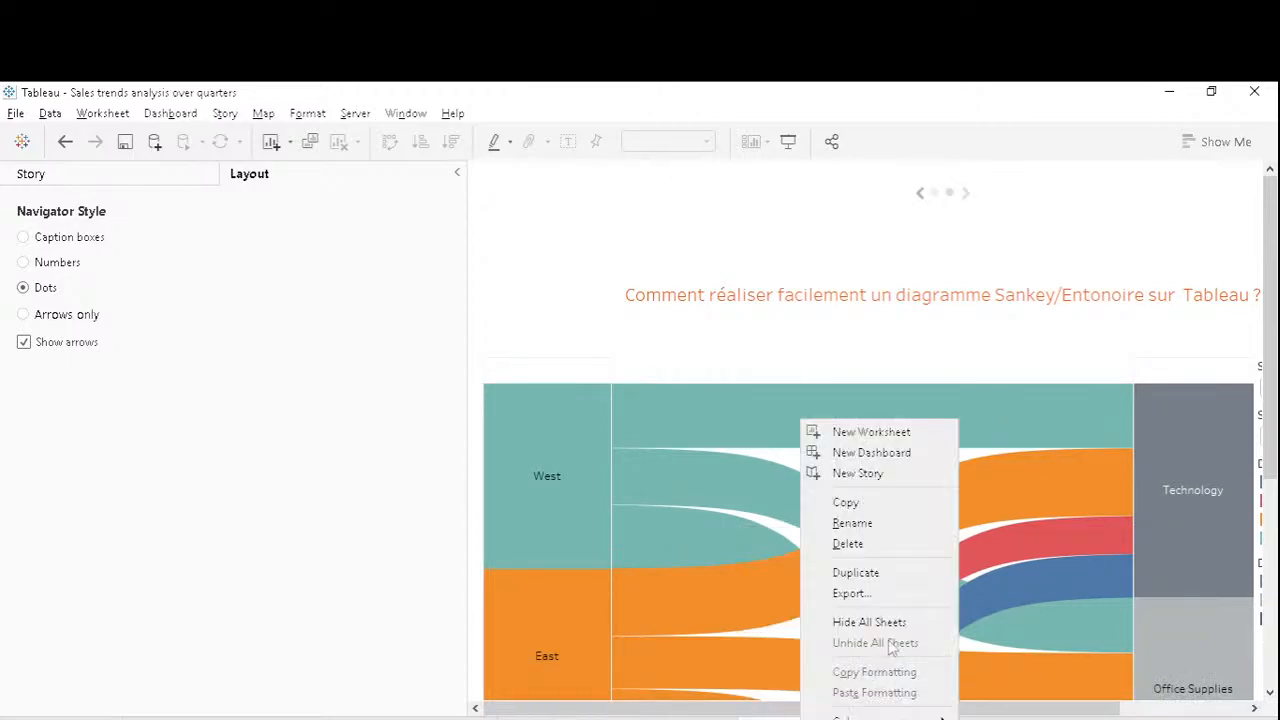